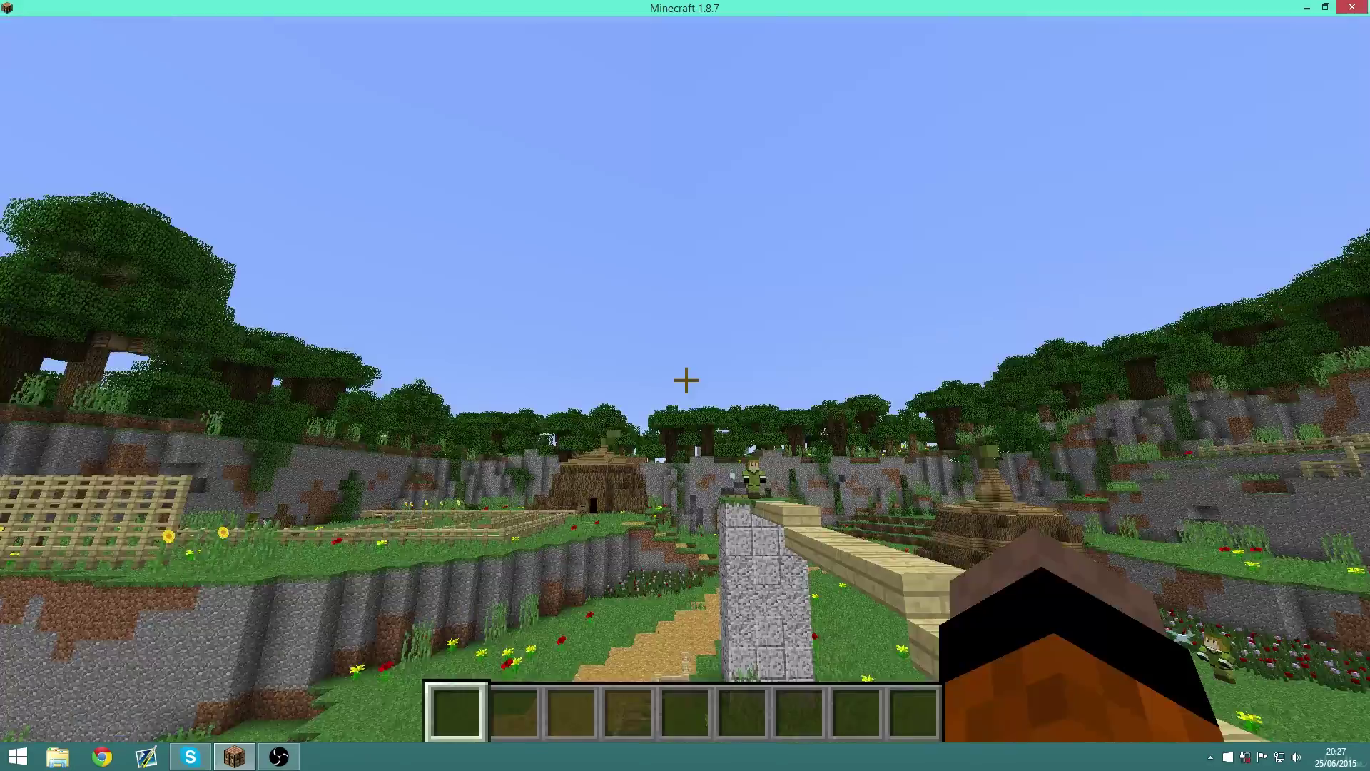
key(w)
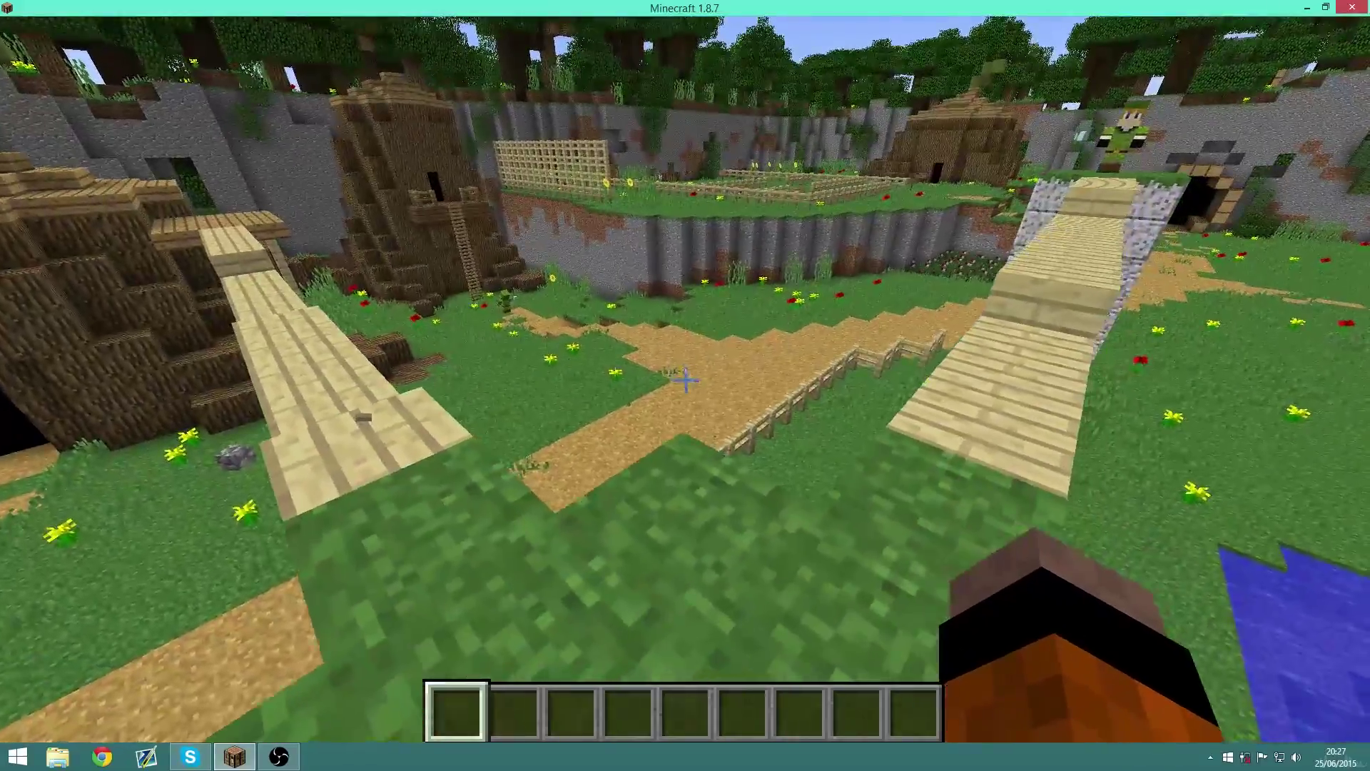
key(w)
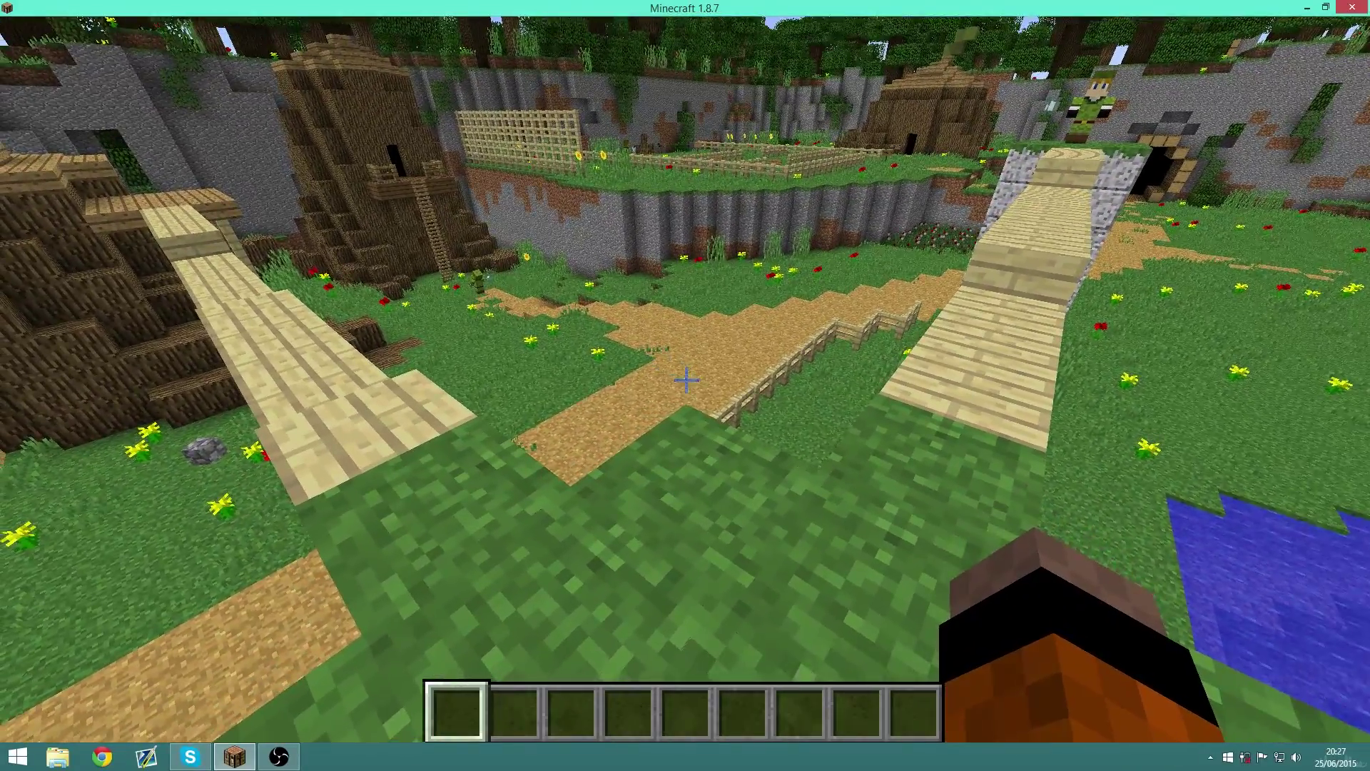
key(s)
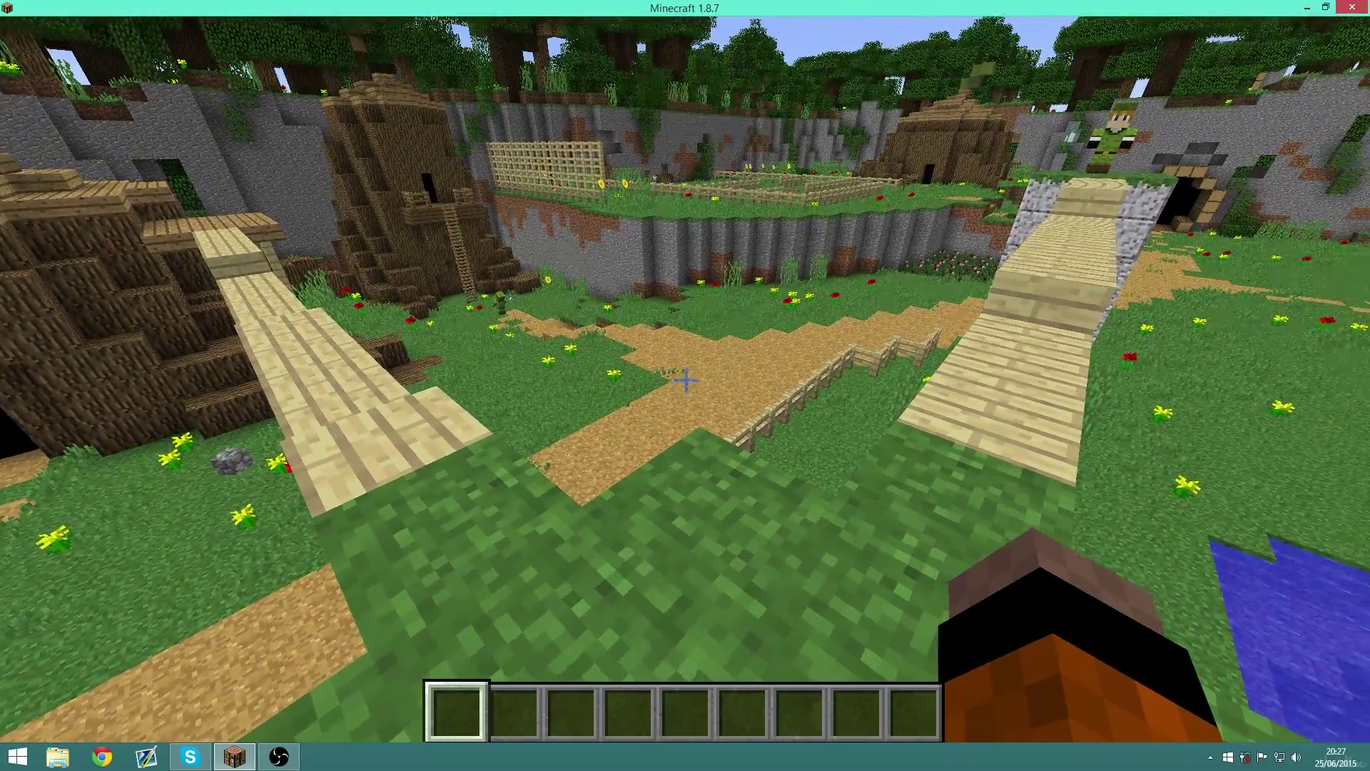
key(w)
key(s)
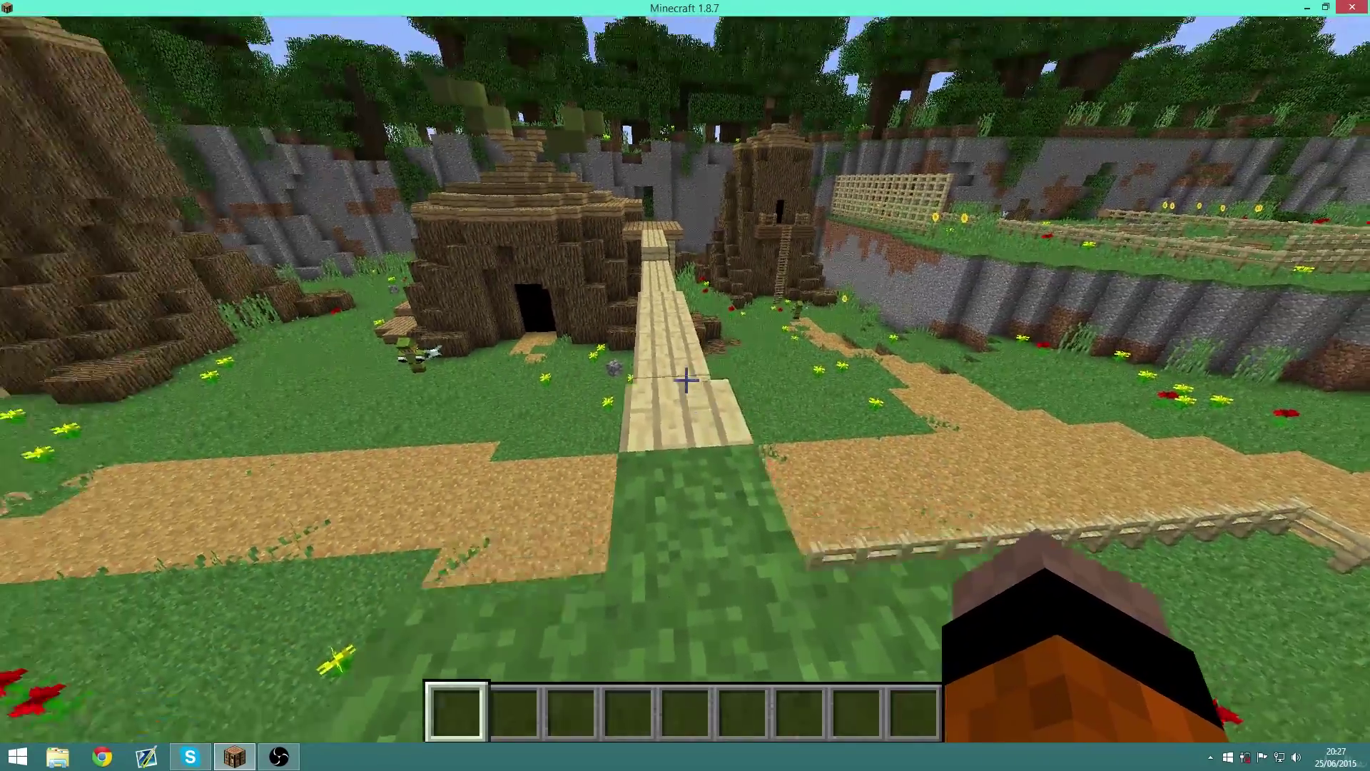
key(w)
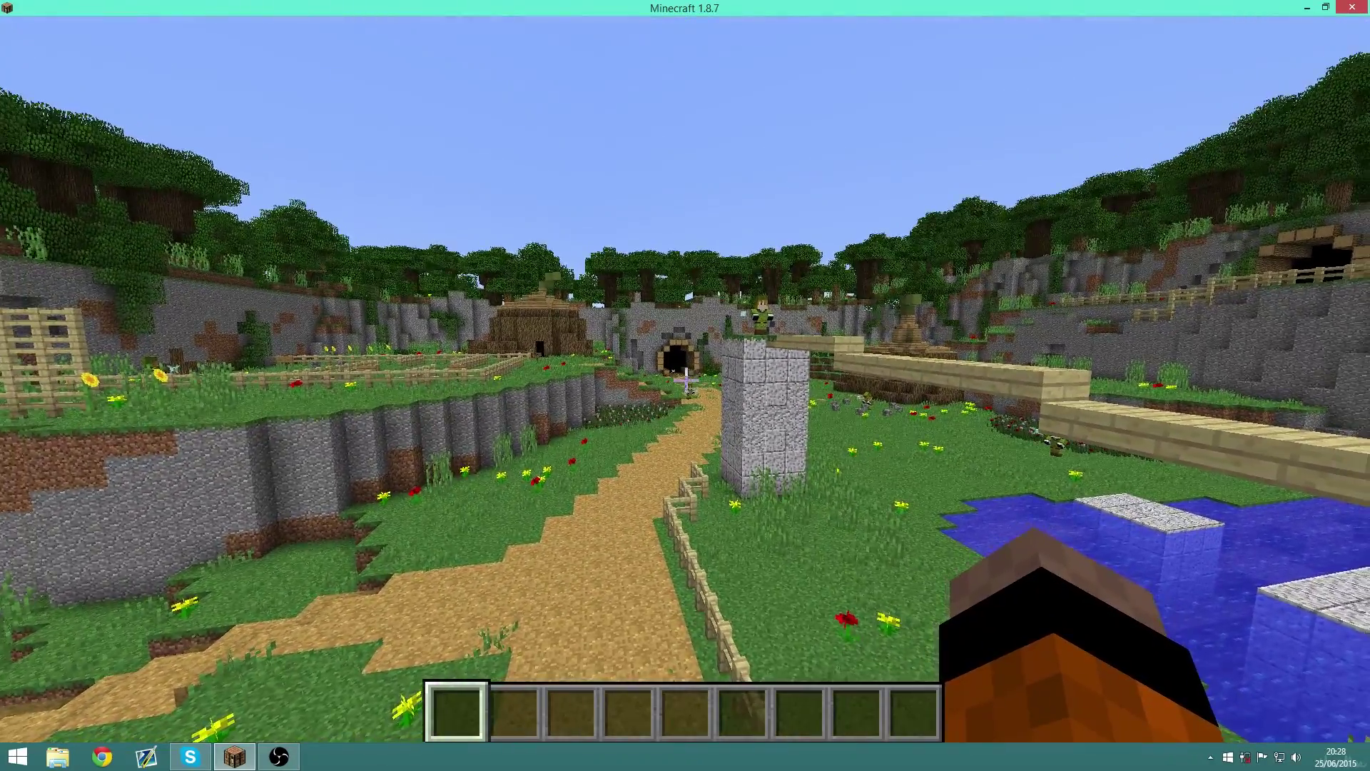
key(w)
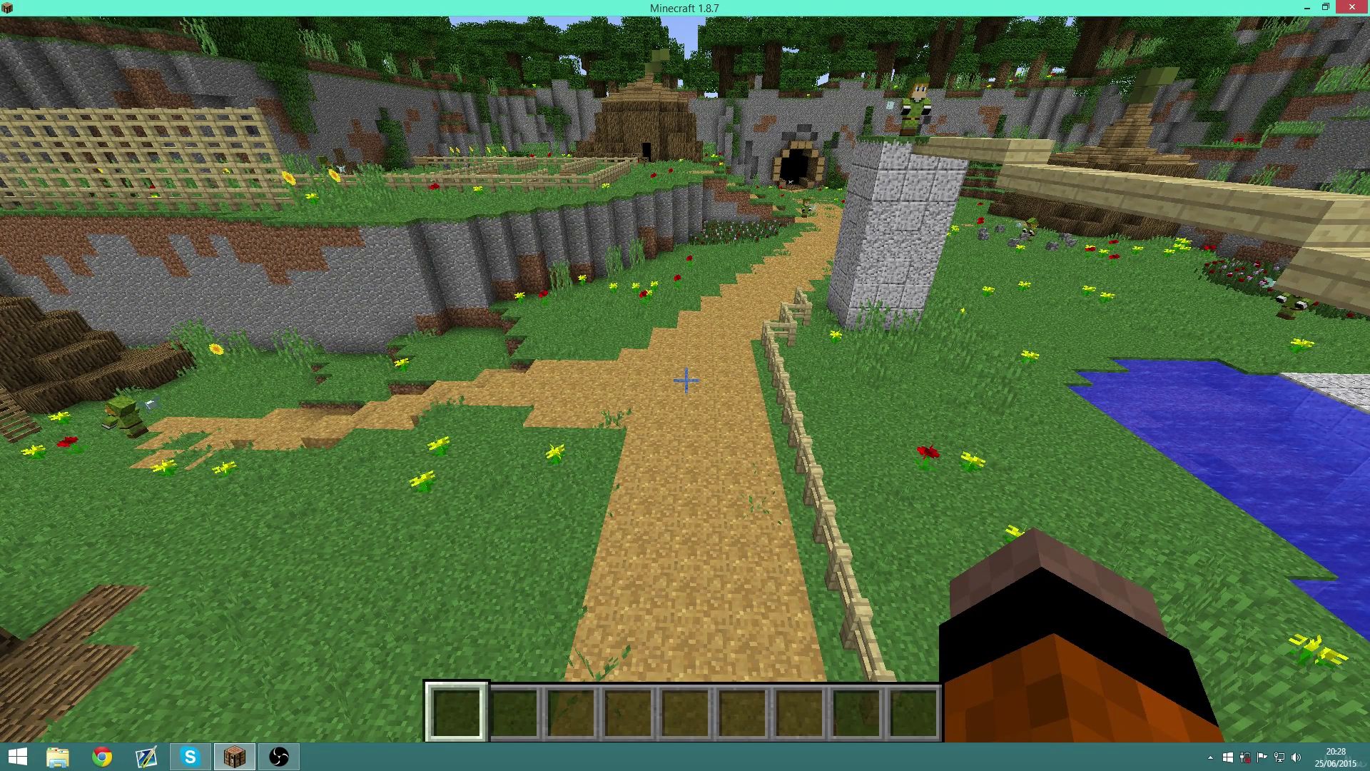
key(w)
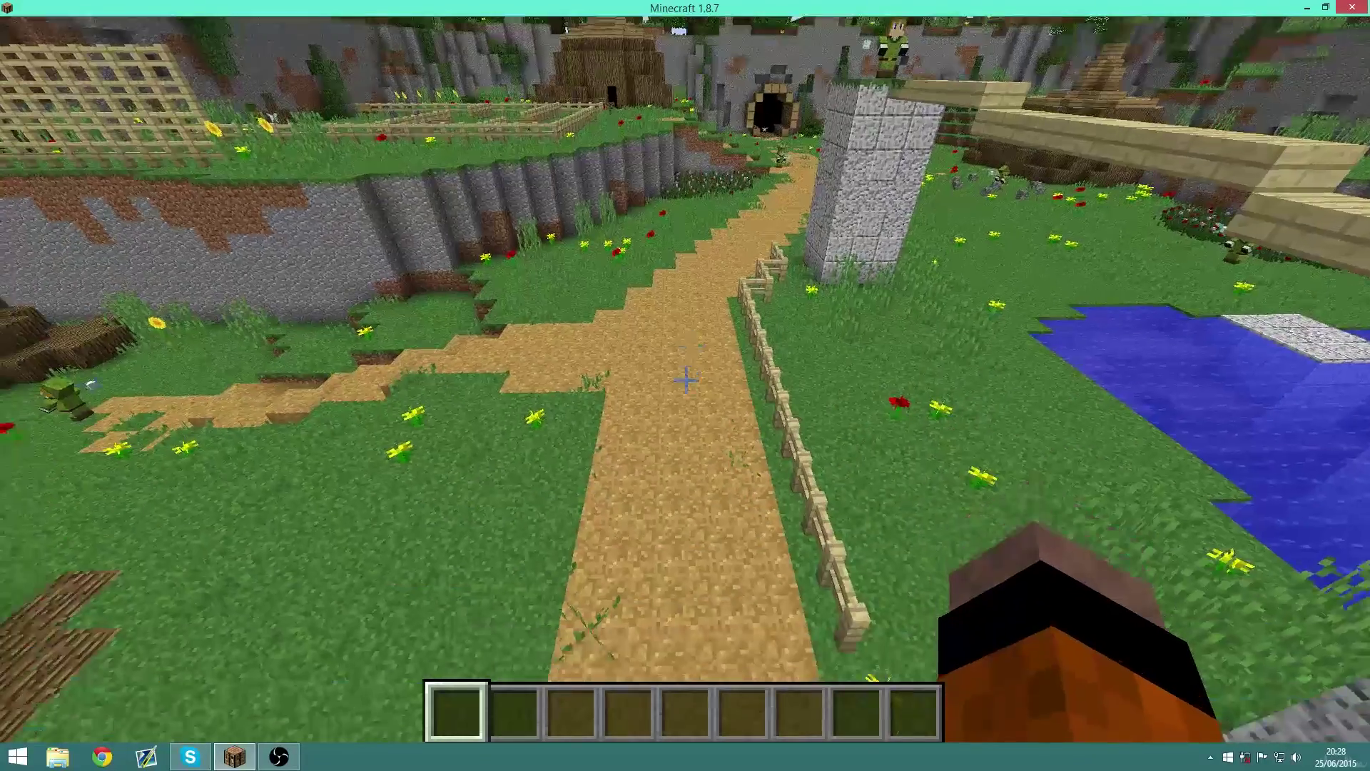
- Open the current world to LAN in Survival mode with cheats off, and show the chat to read the hosting port
key(Escape)
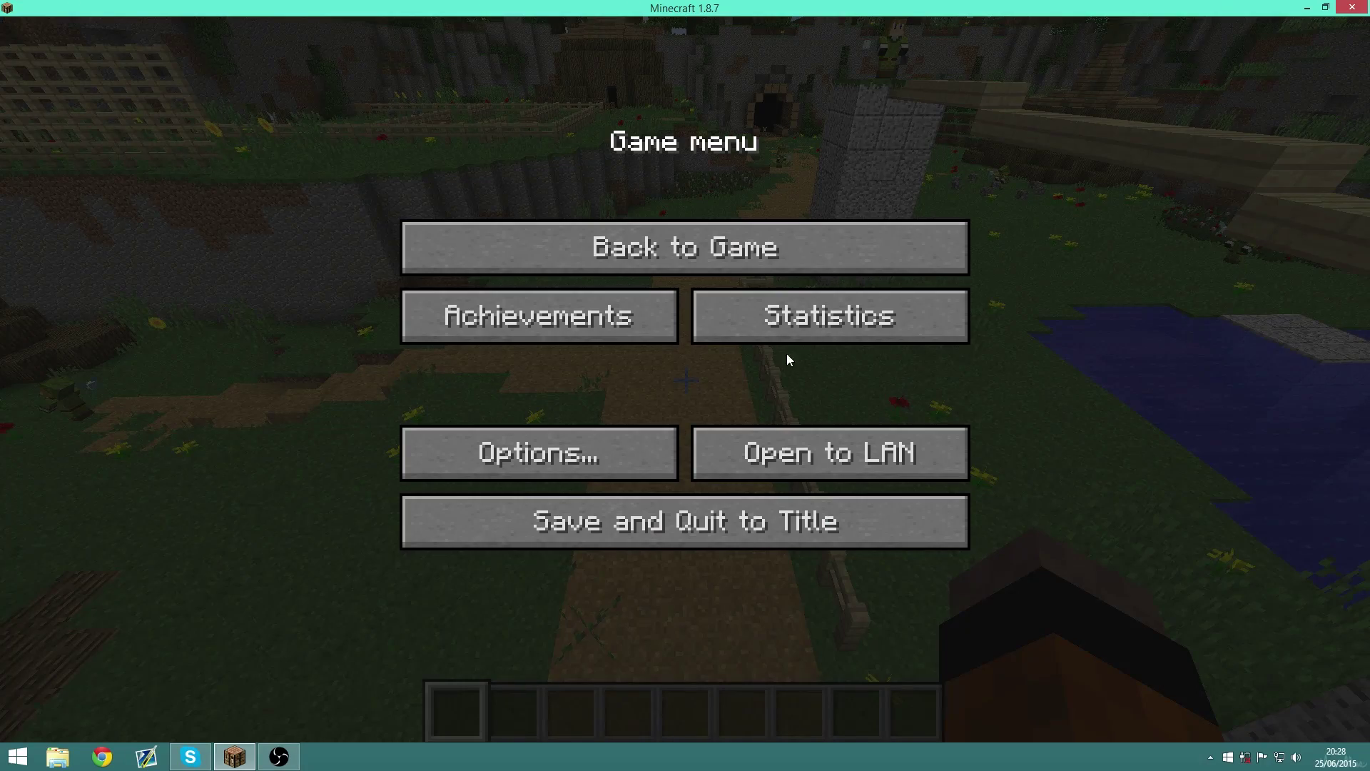
click(788, 448)
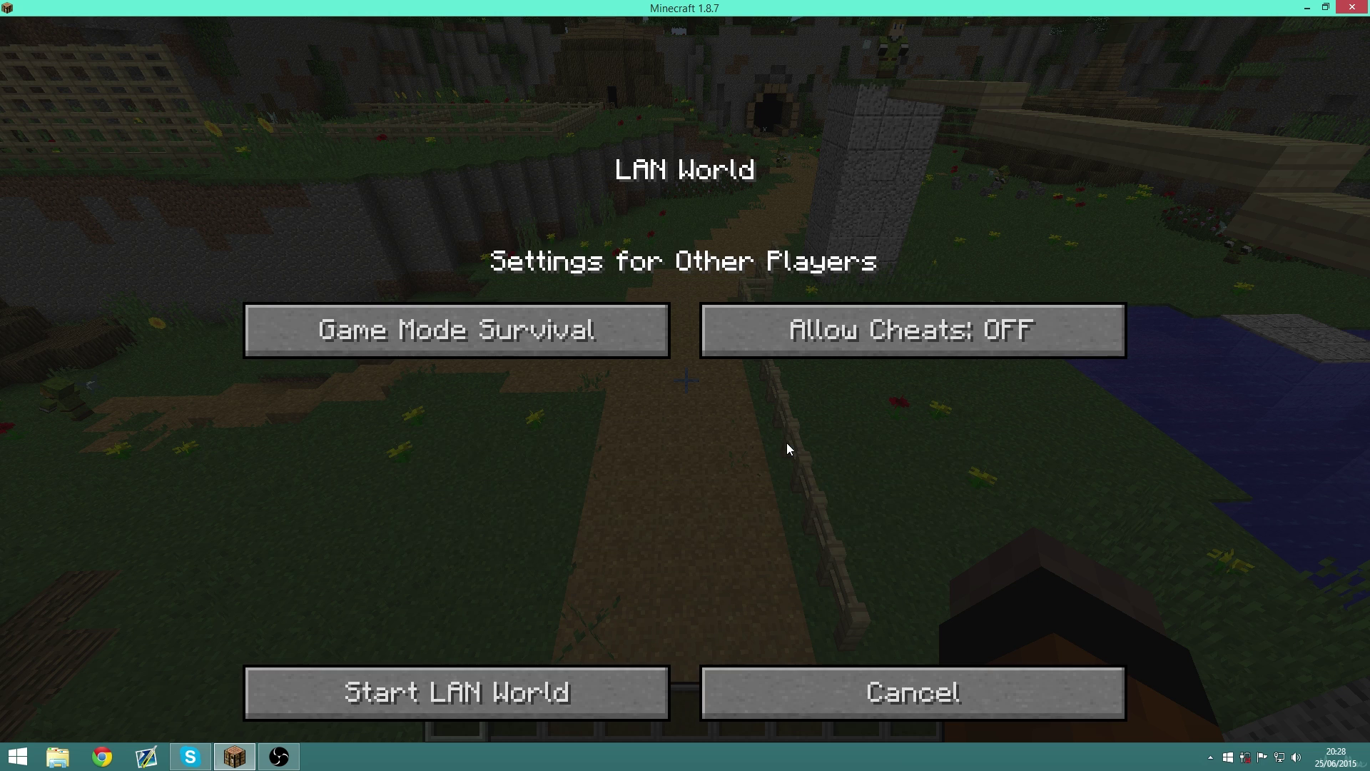
click(598, 674)
key(t)
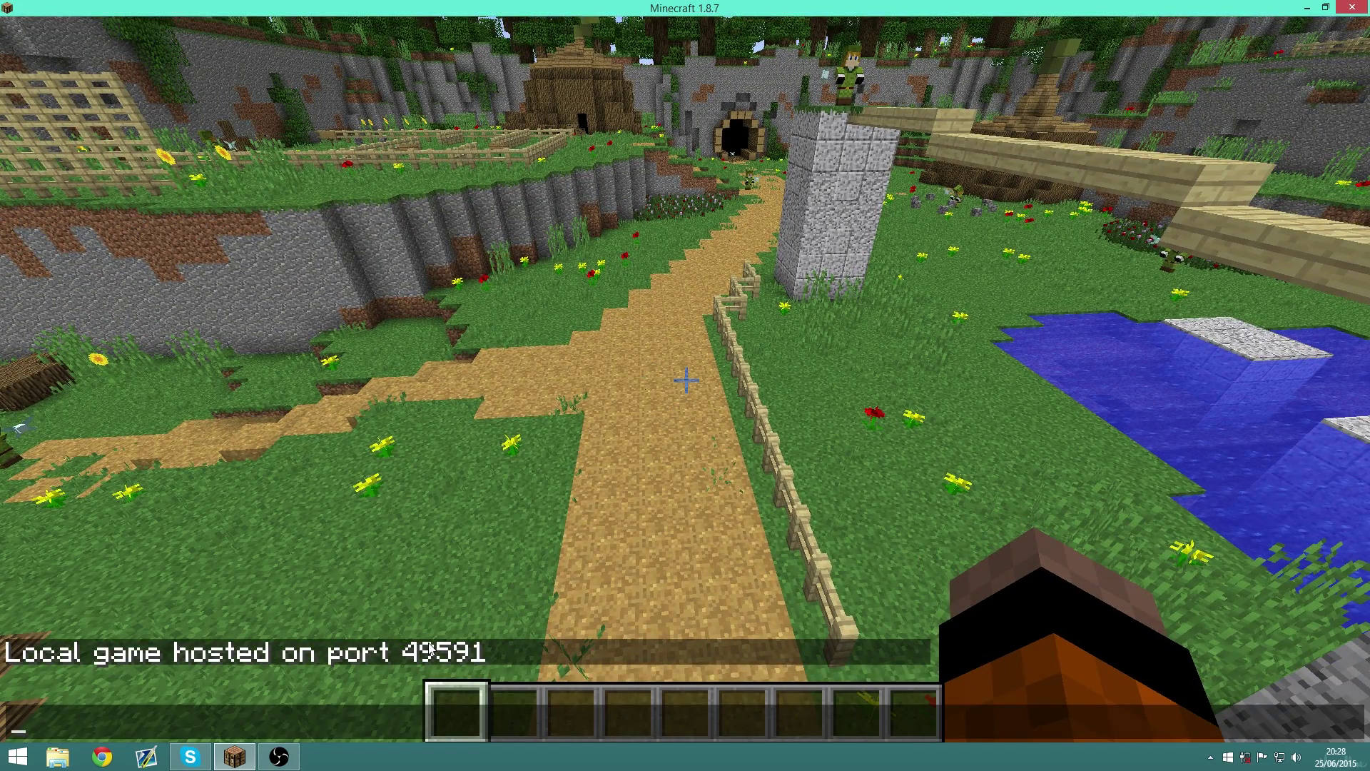
- Launch the Grappl client from the desktop with server port 49591, and move its window over the game to read the global address
key(super+d)
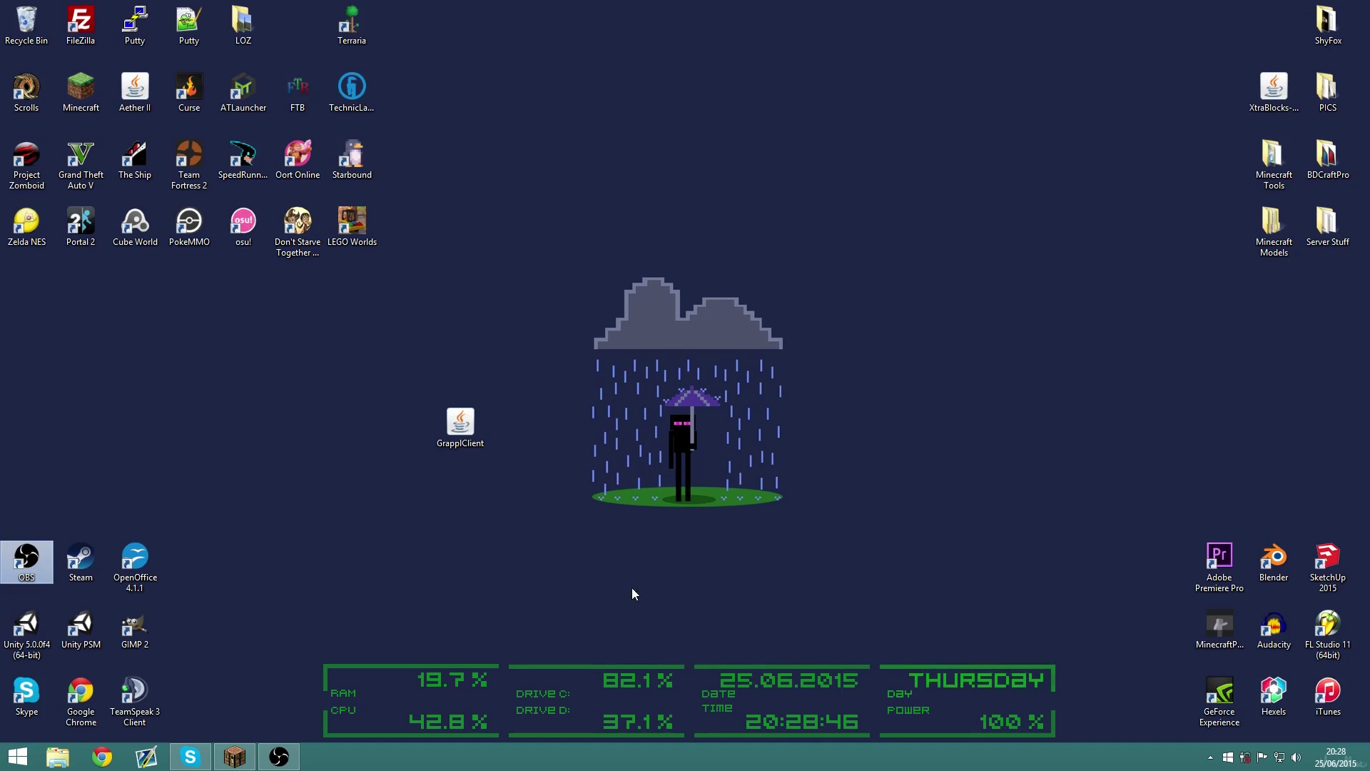
double_click(465, 436)
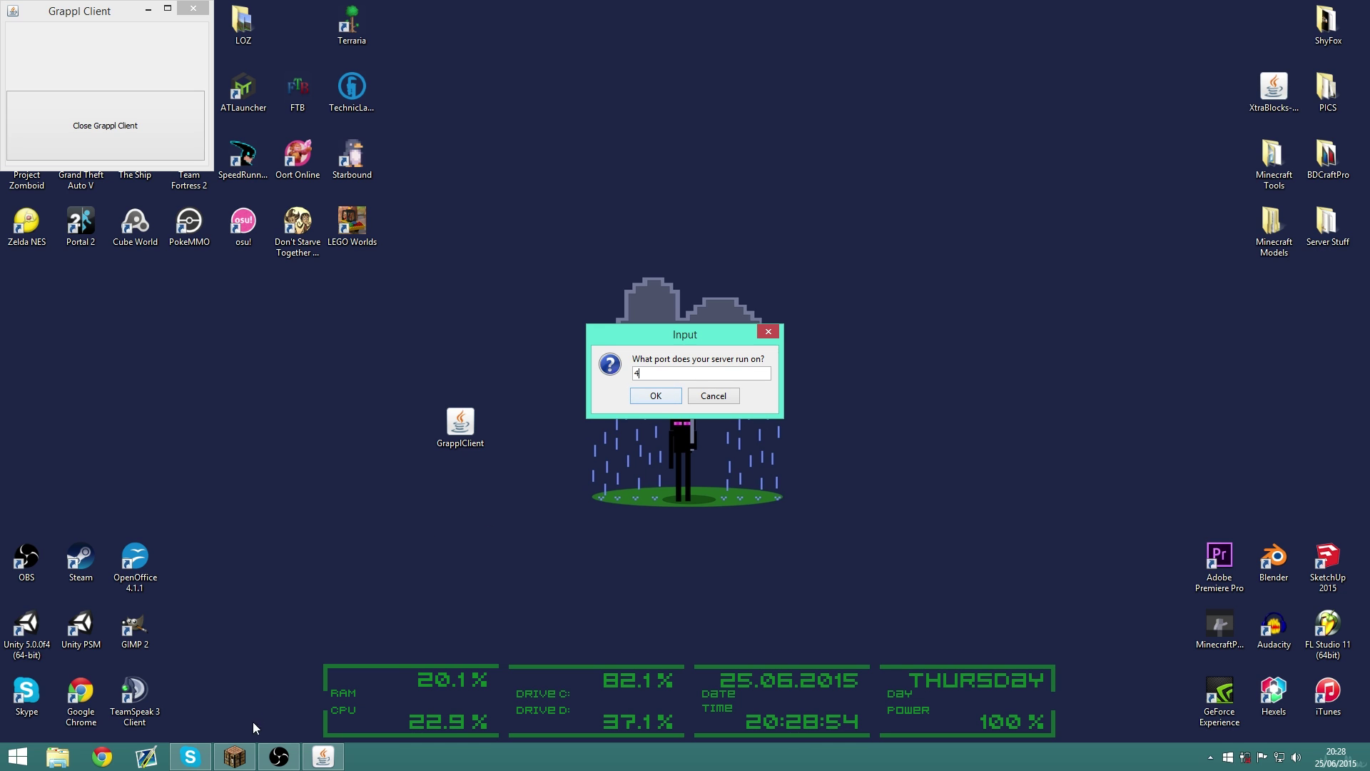
click(234, 756)
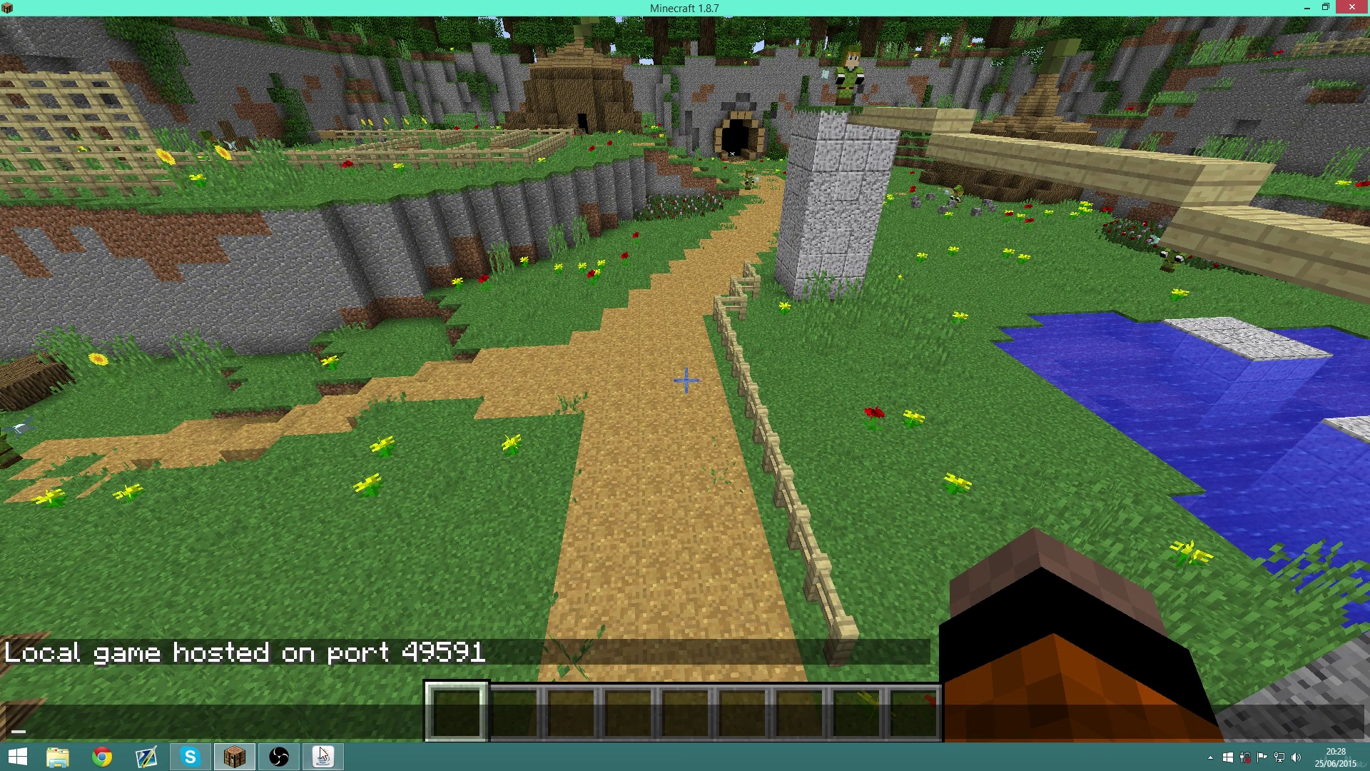
click(322, 761)
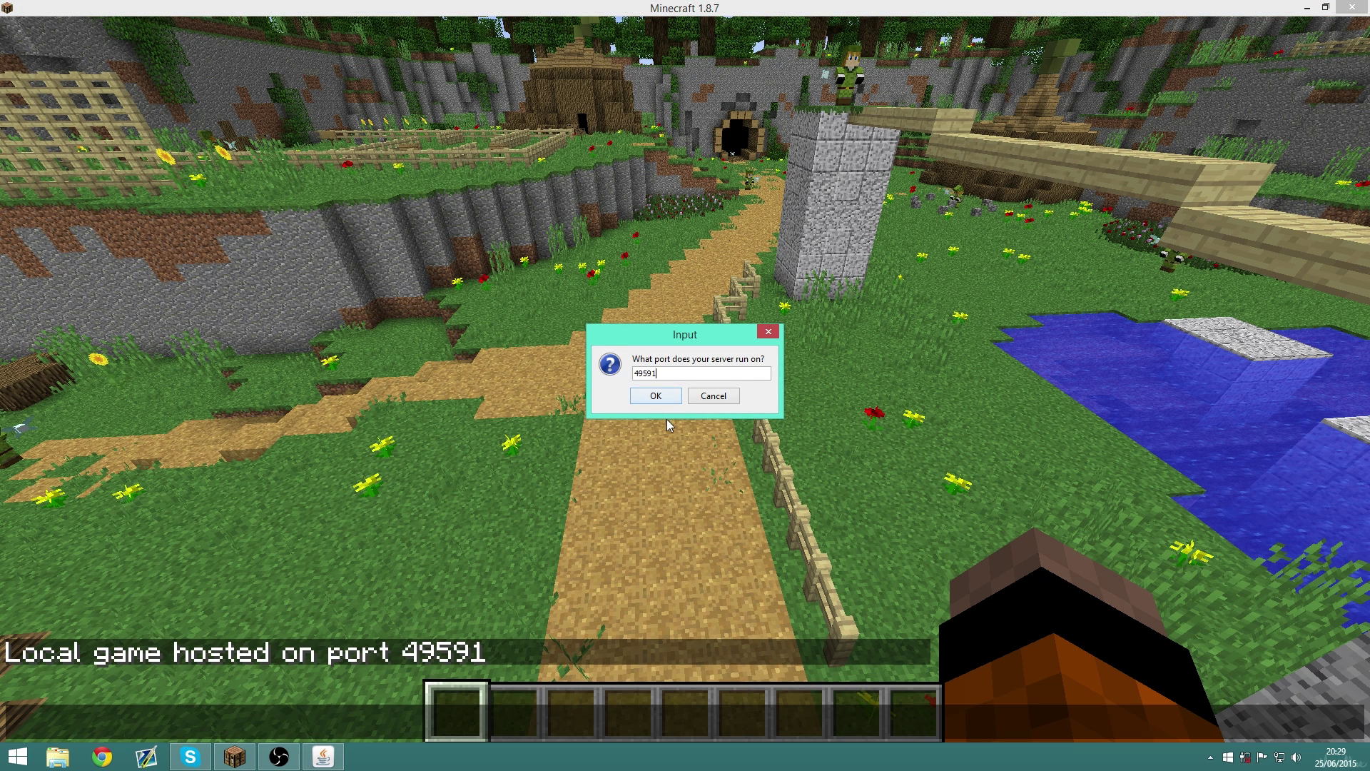
click(662, 396)
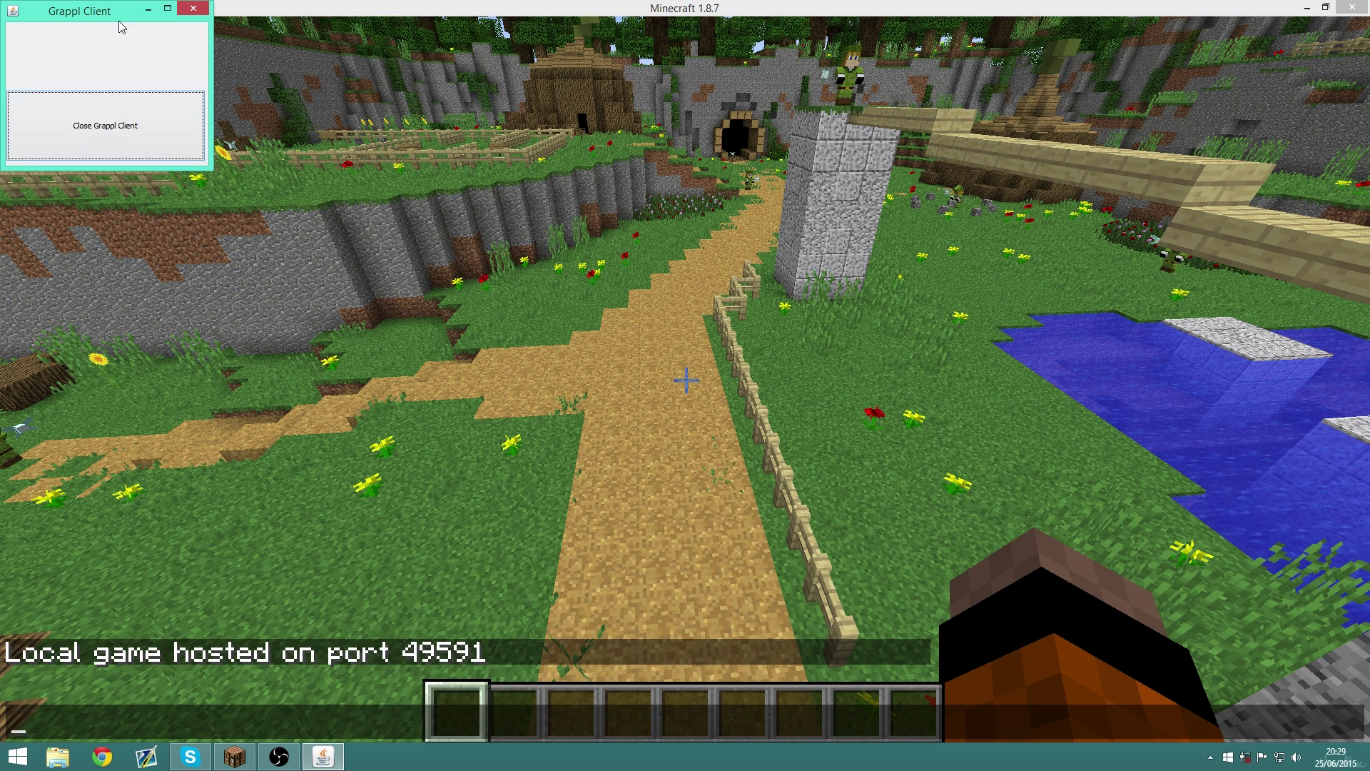
drag(121, 26, 681, 268)
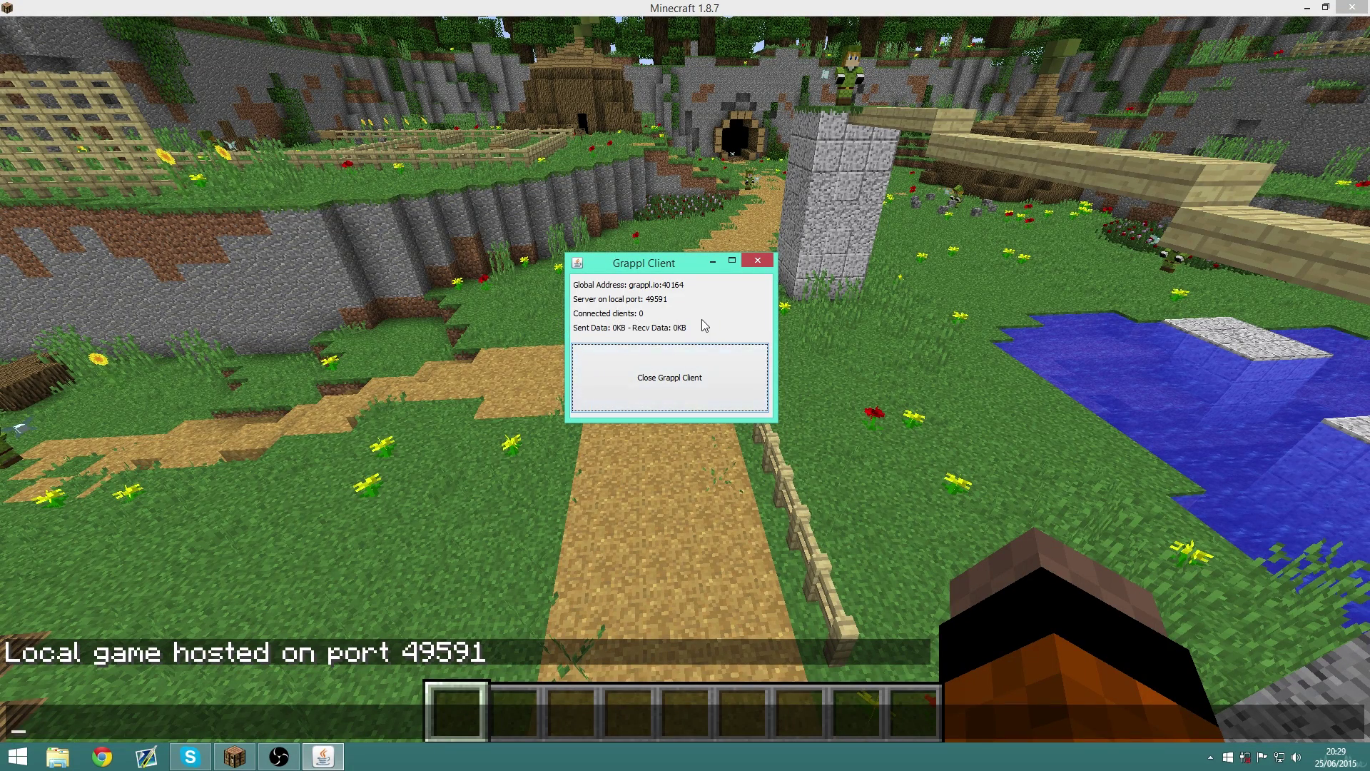
click(512, 482)
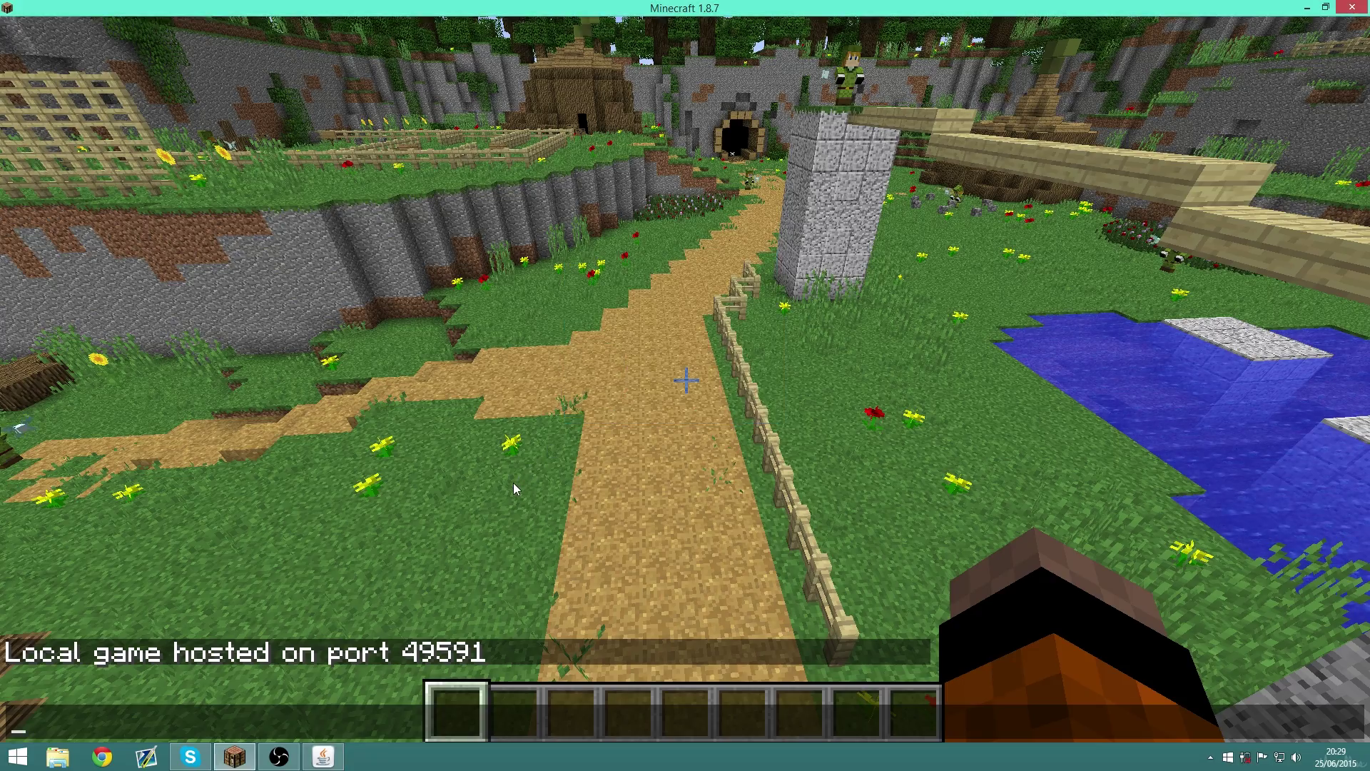
key(w)
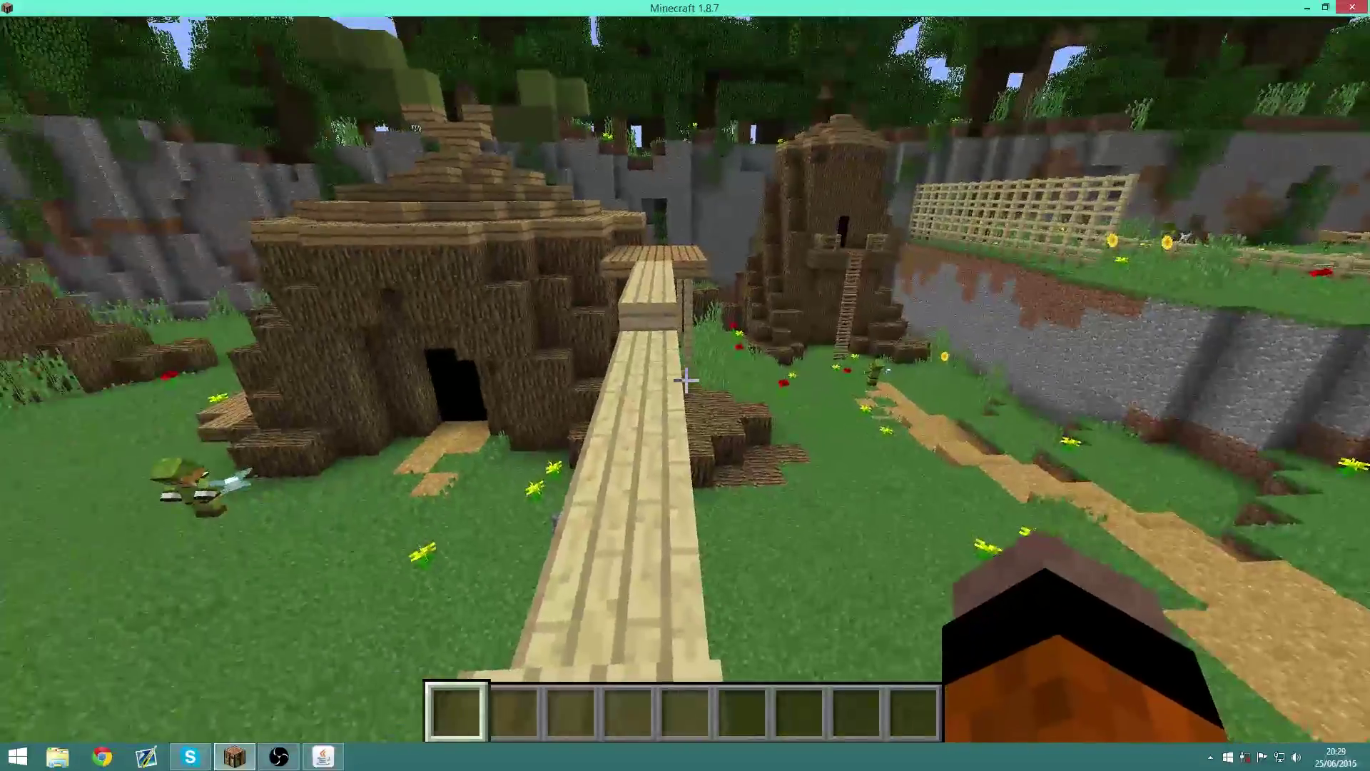
key(a)
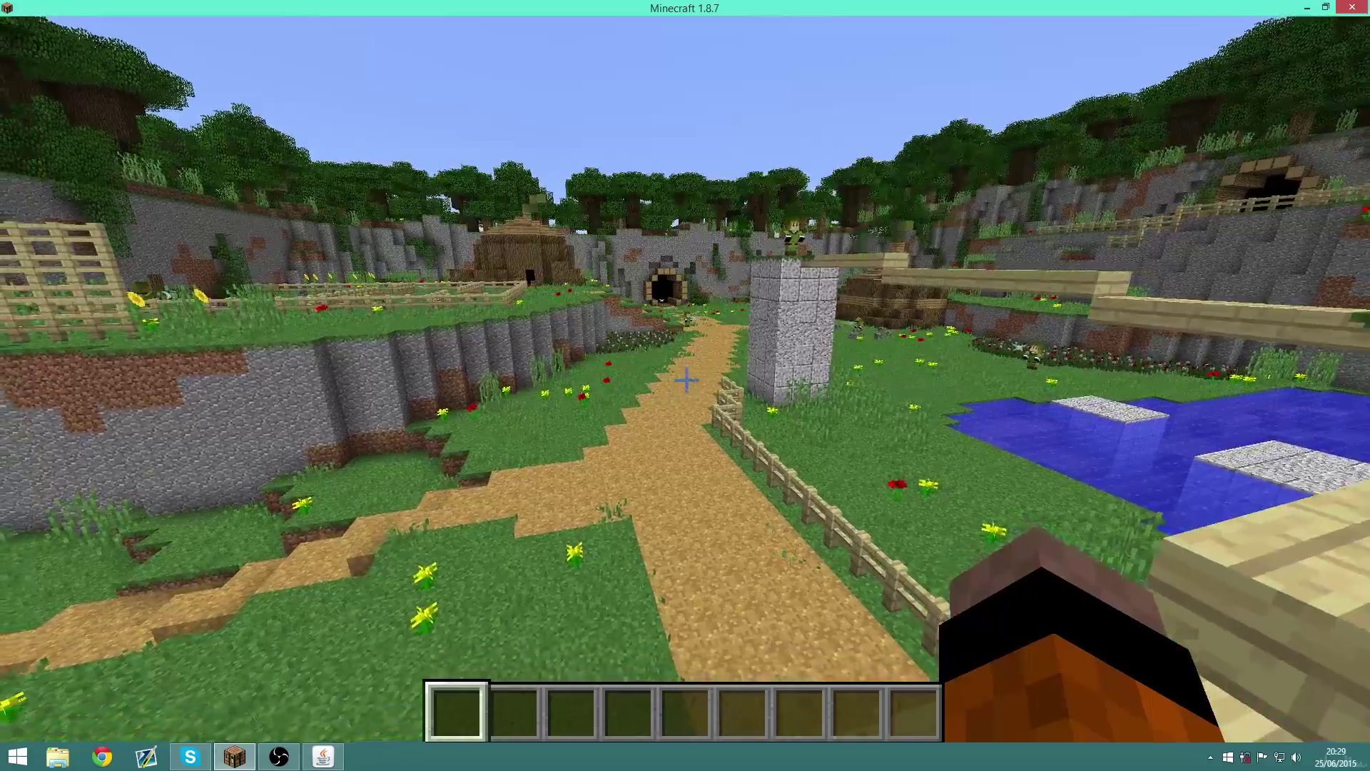
key(s)
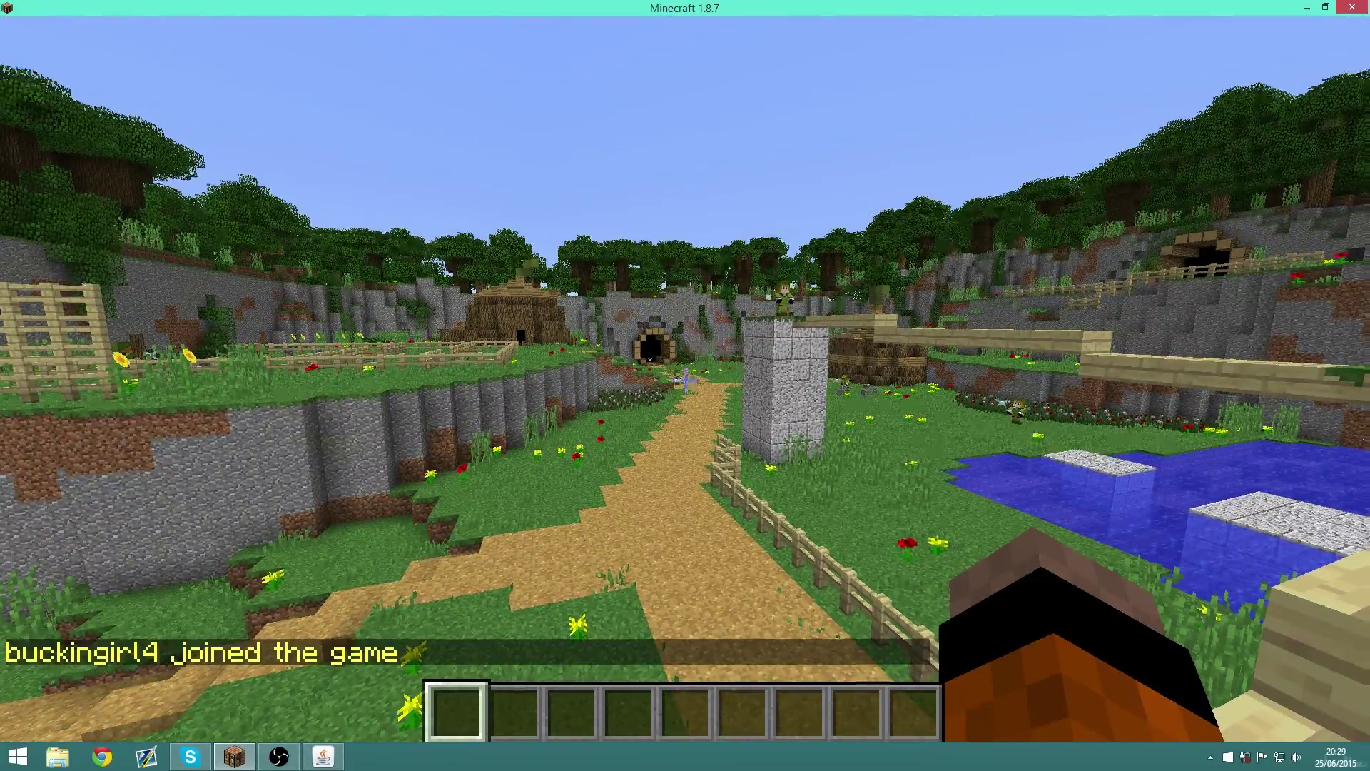
key(w)
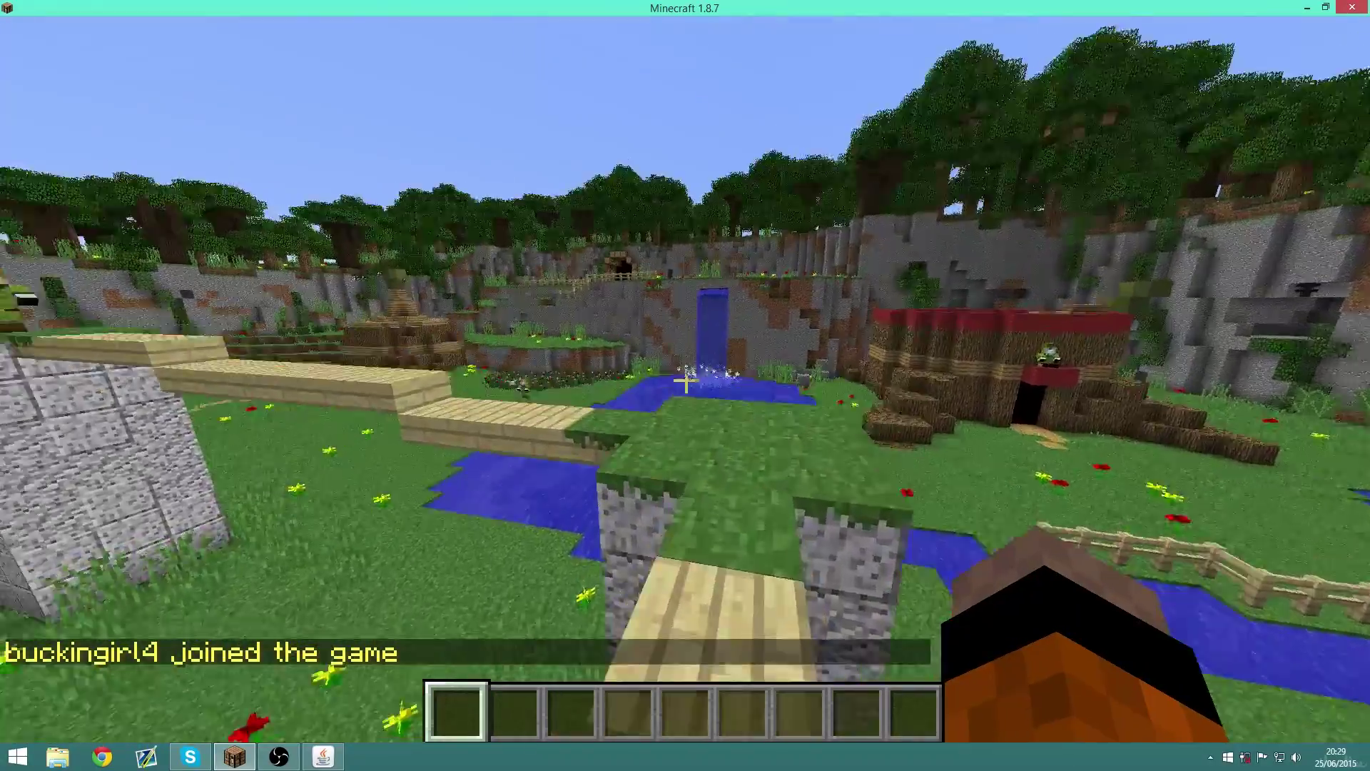
key(w)
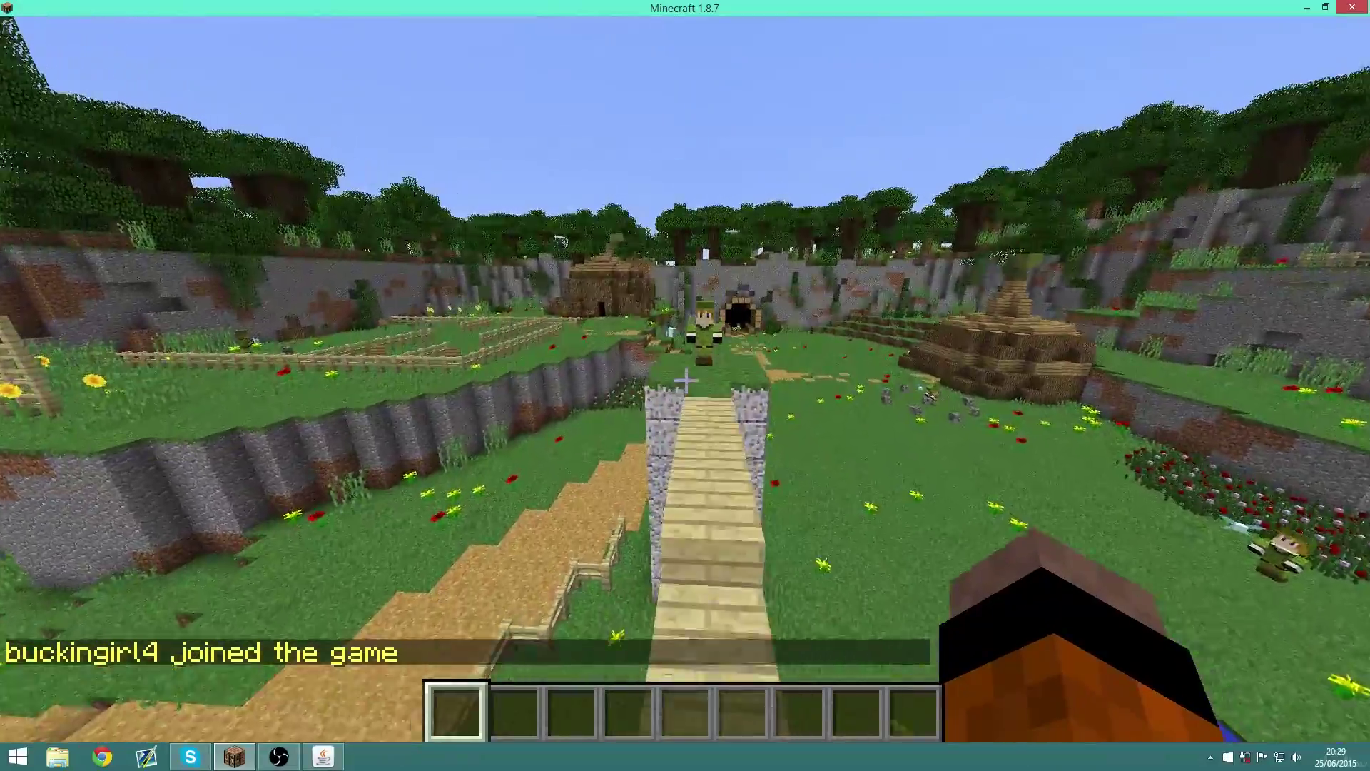
key(w)
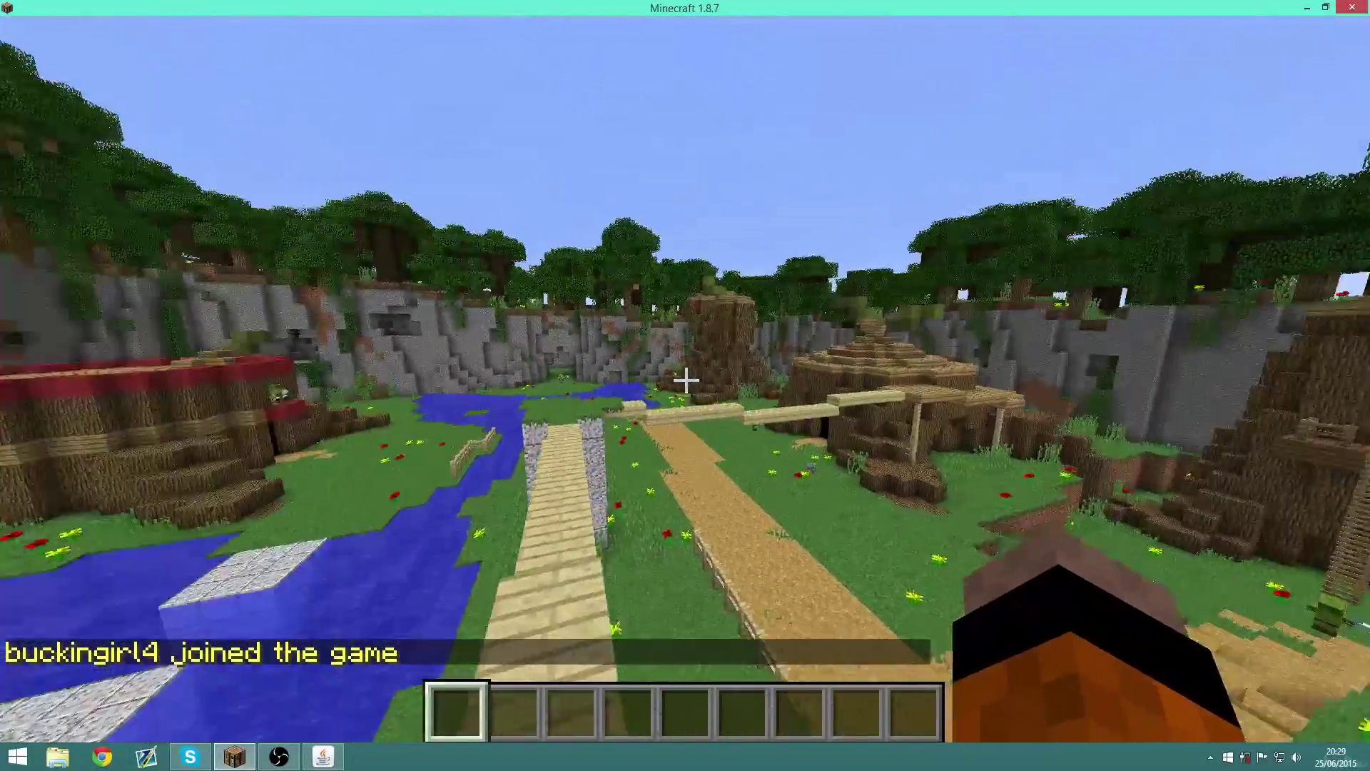
key(w)
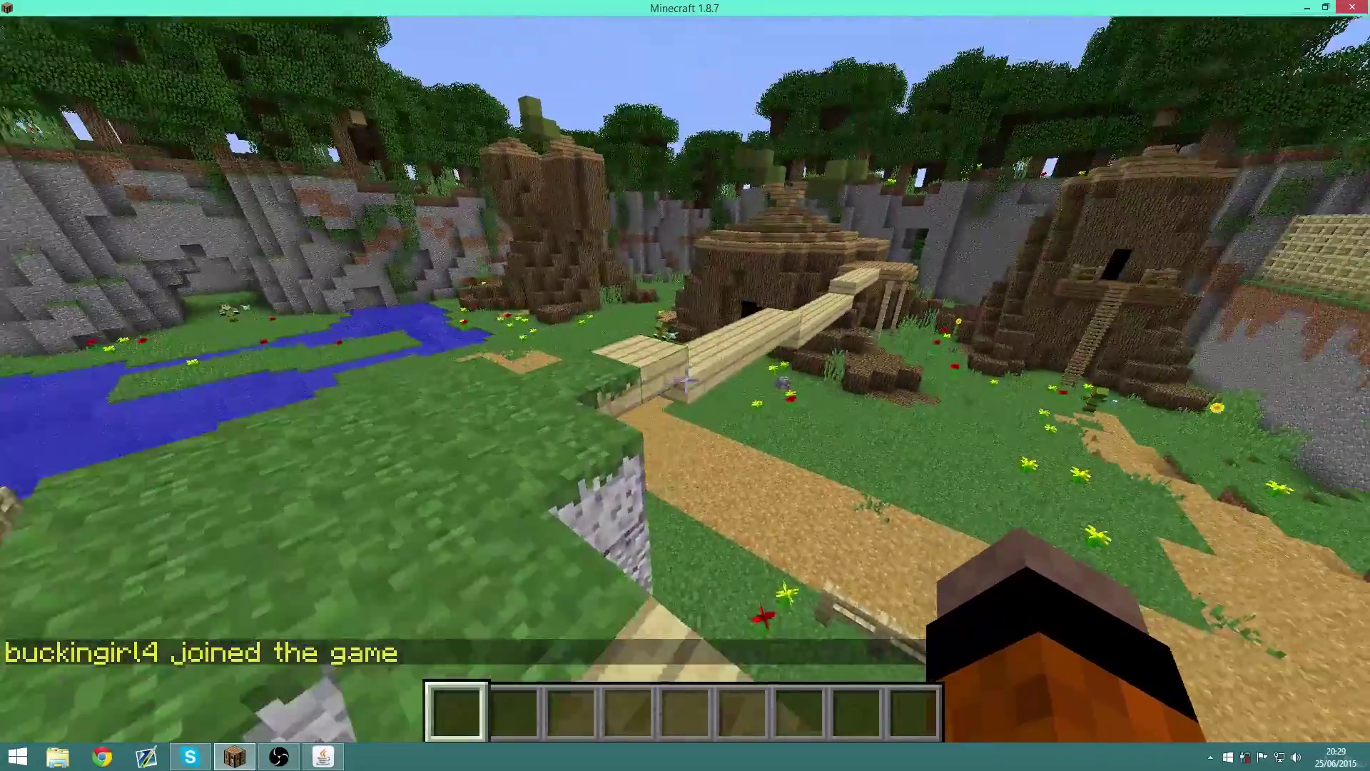
key(w)
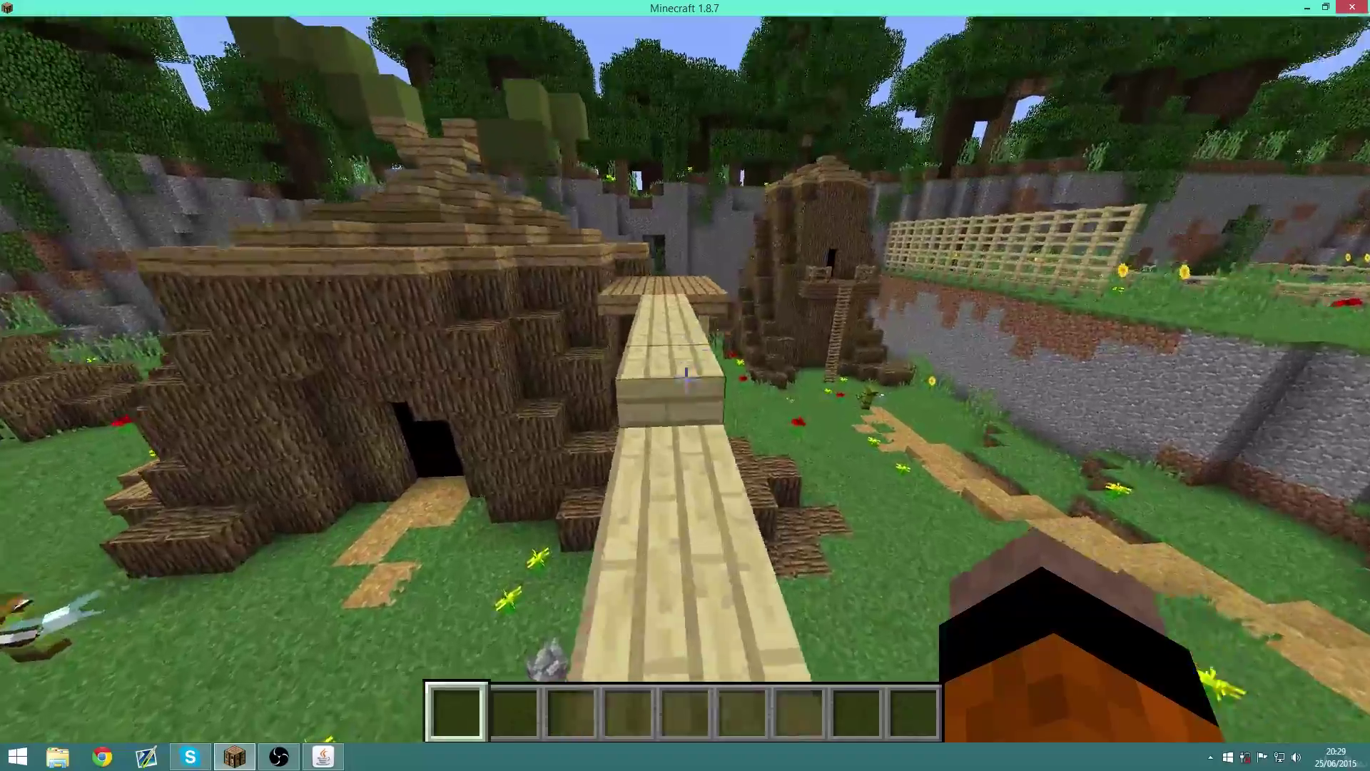
key(w)
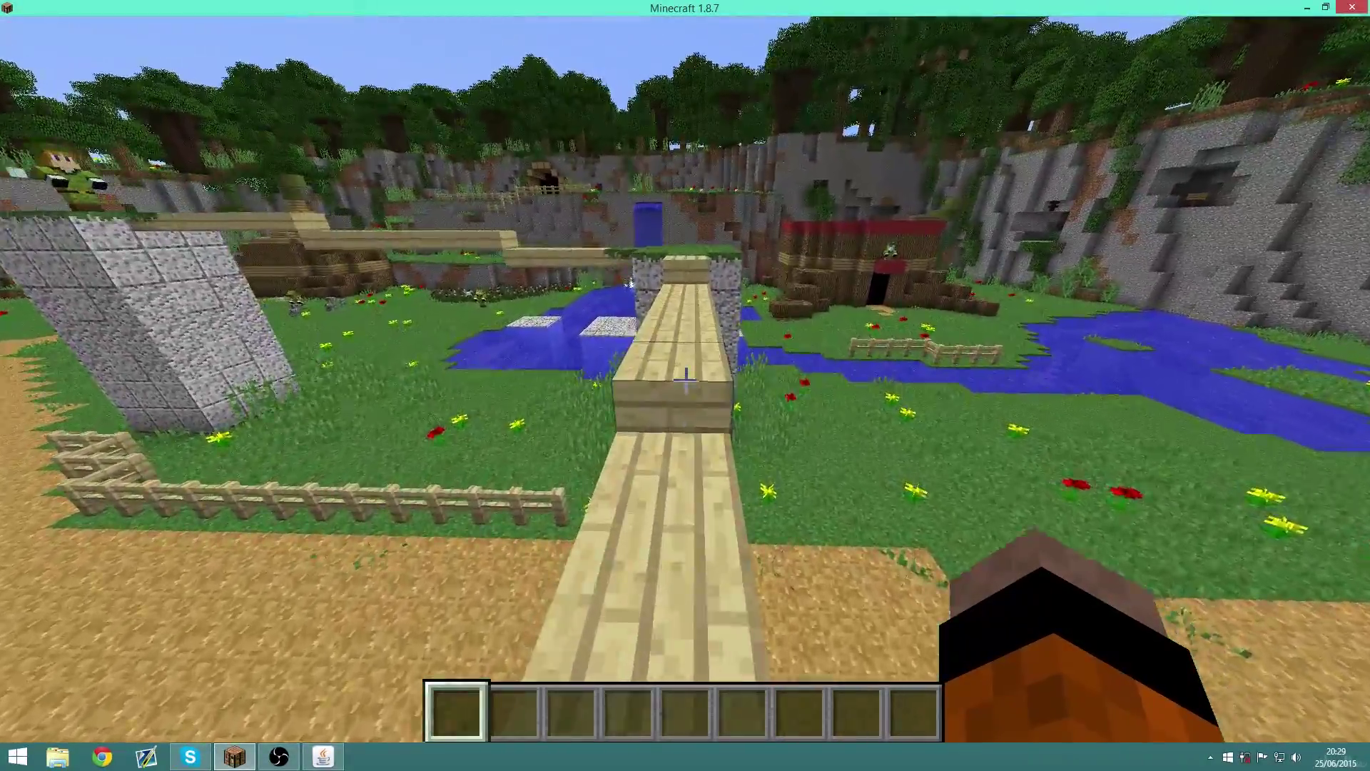
key(w)
key(w)
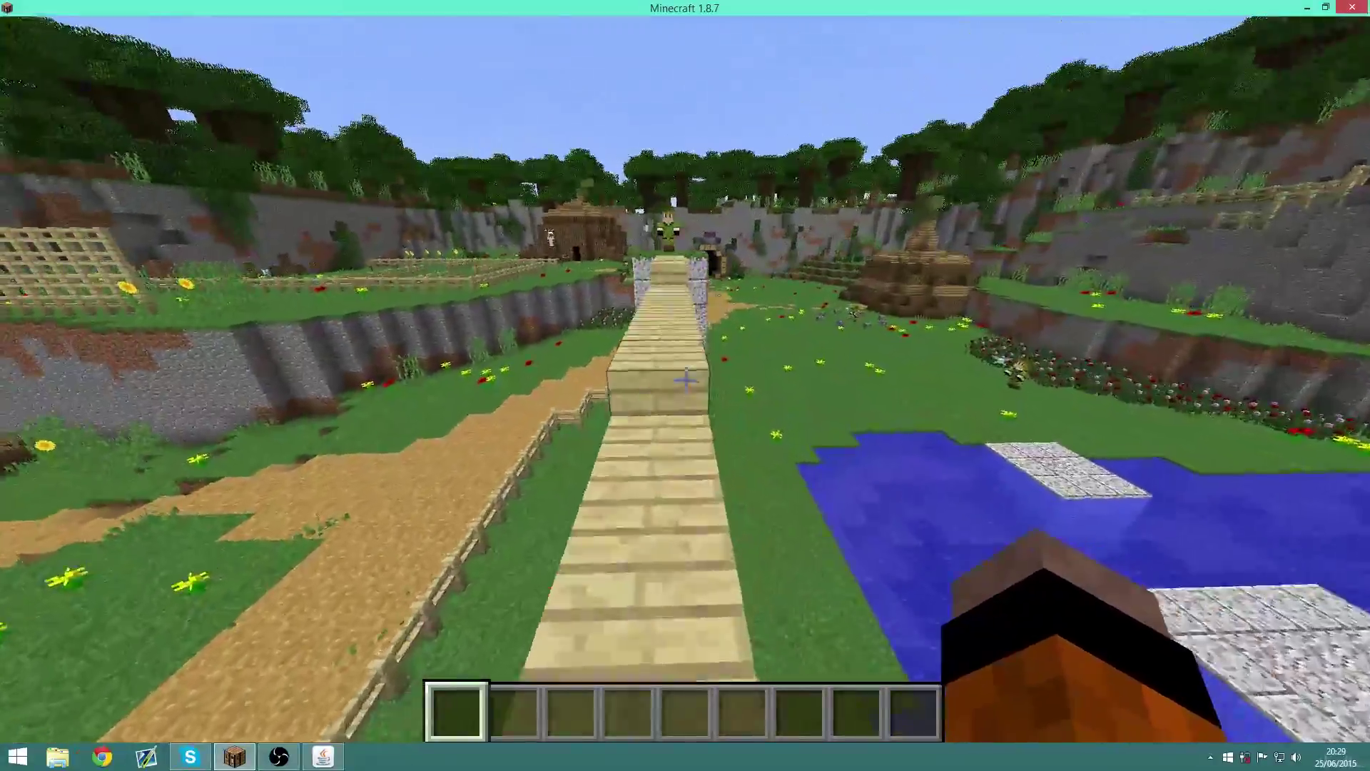
key(w)
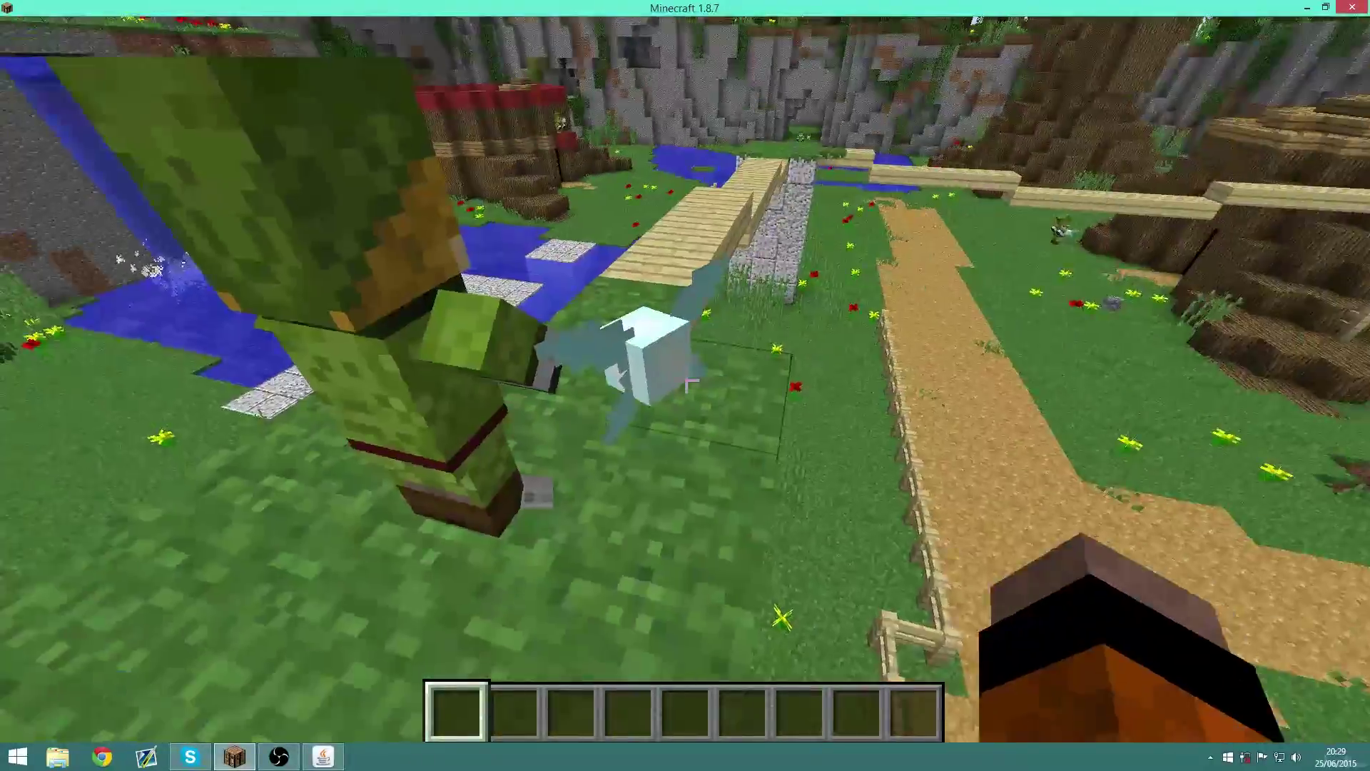
key(w)
key(w)
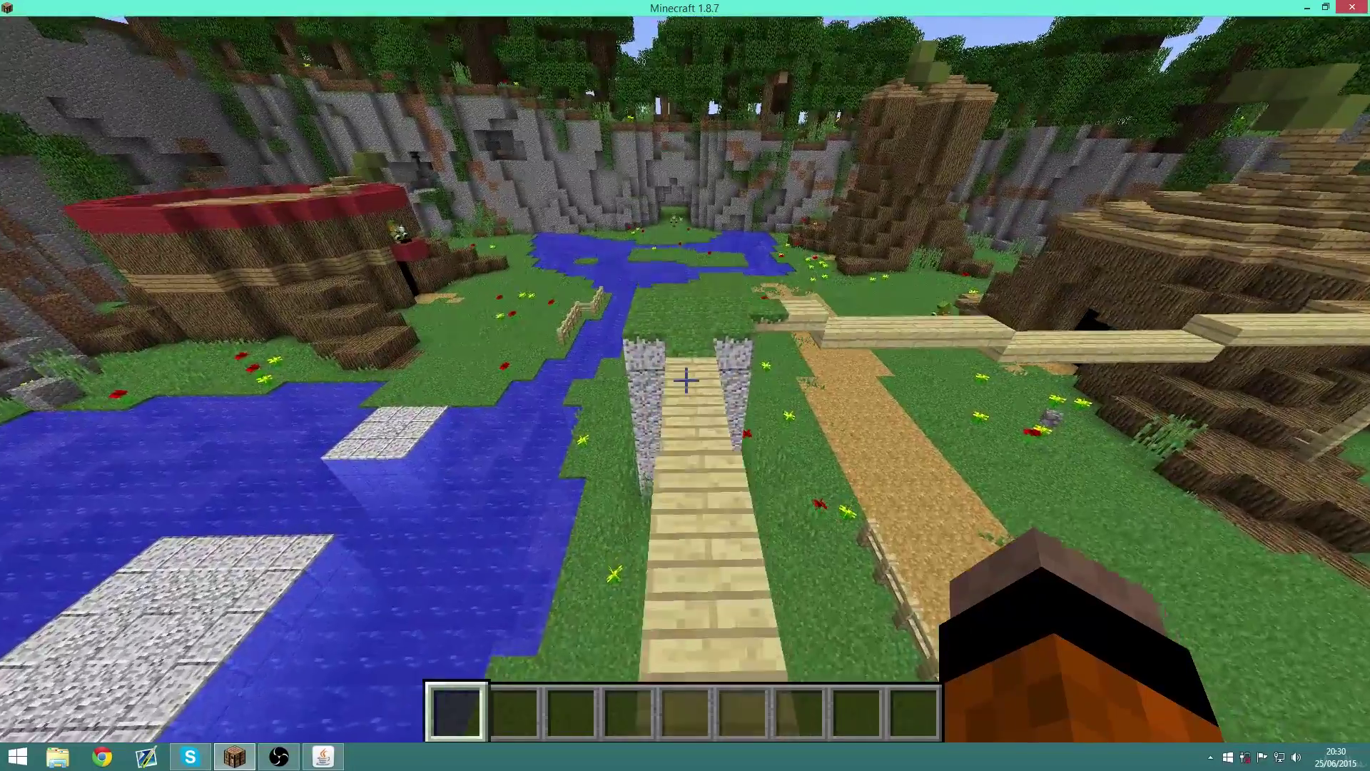
key(w)
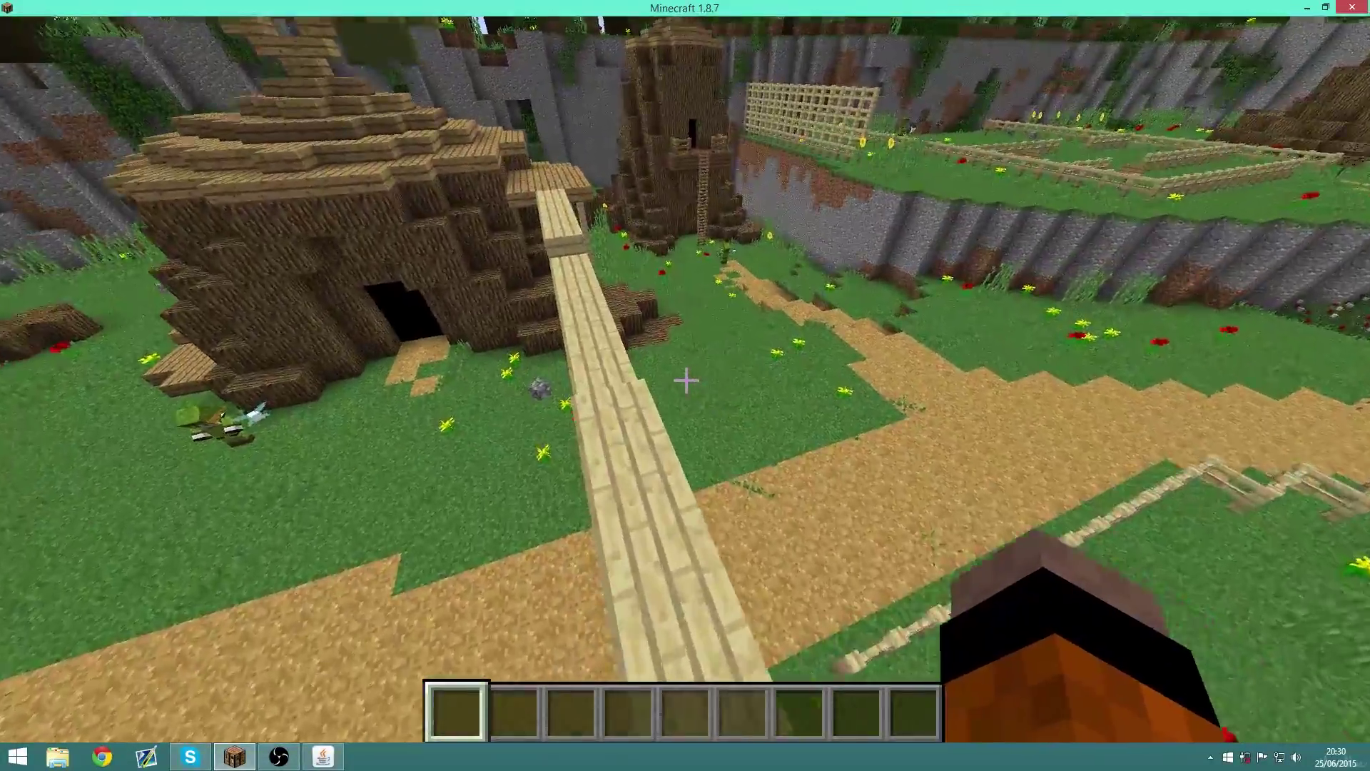
key(w)
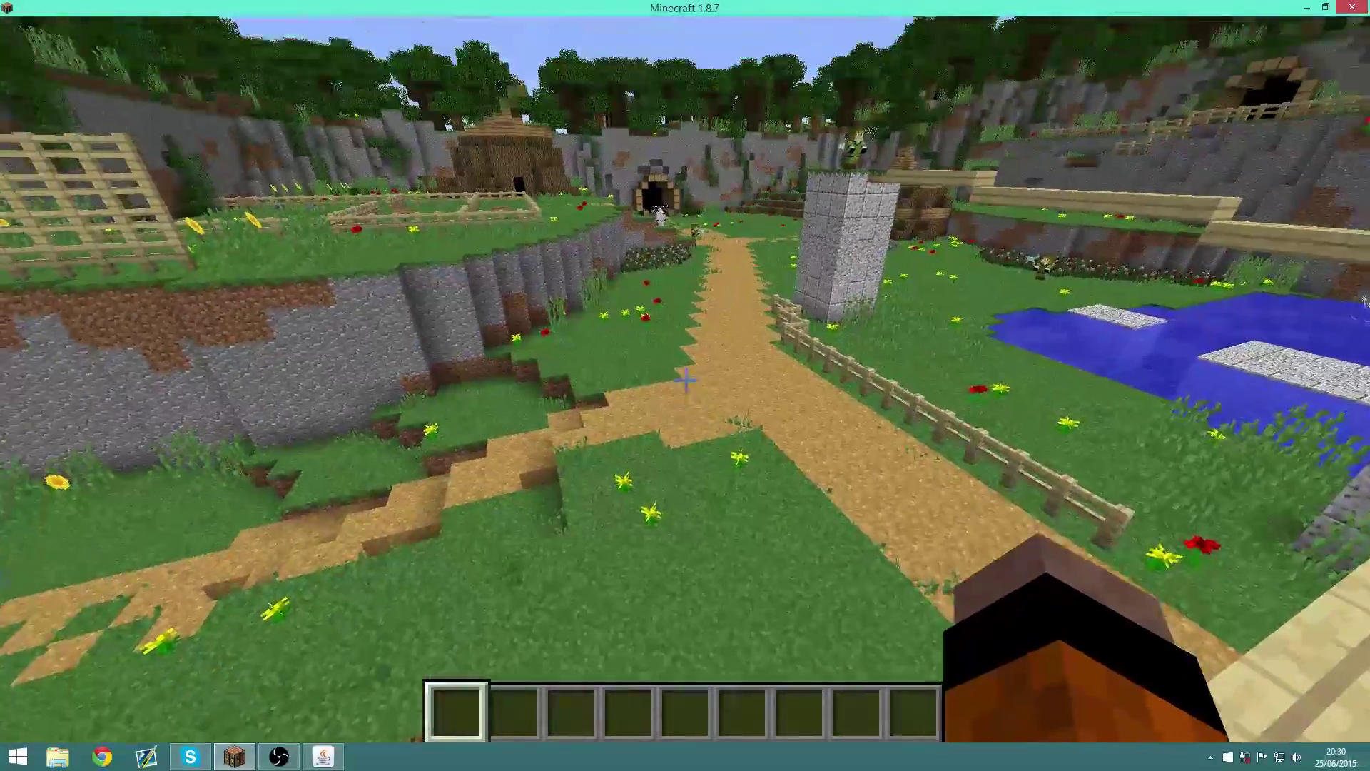
key(w)
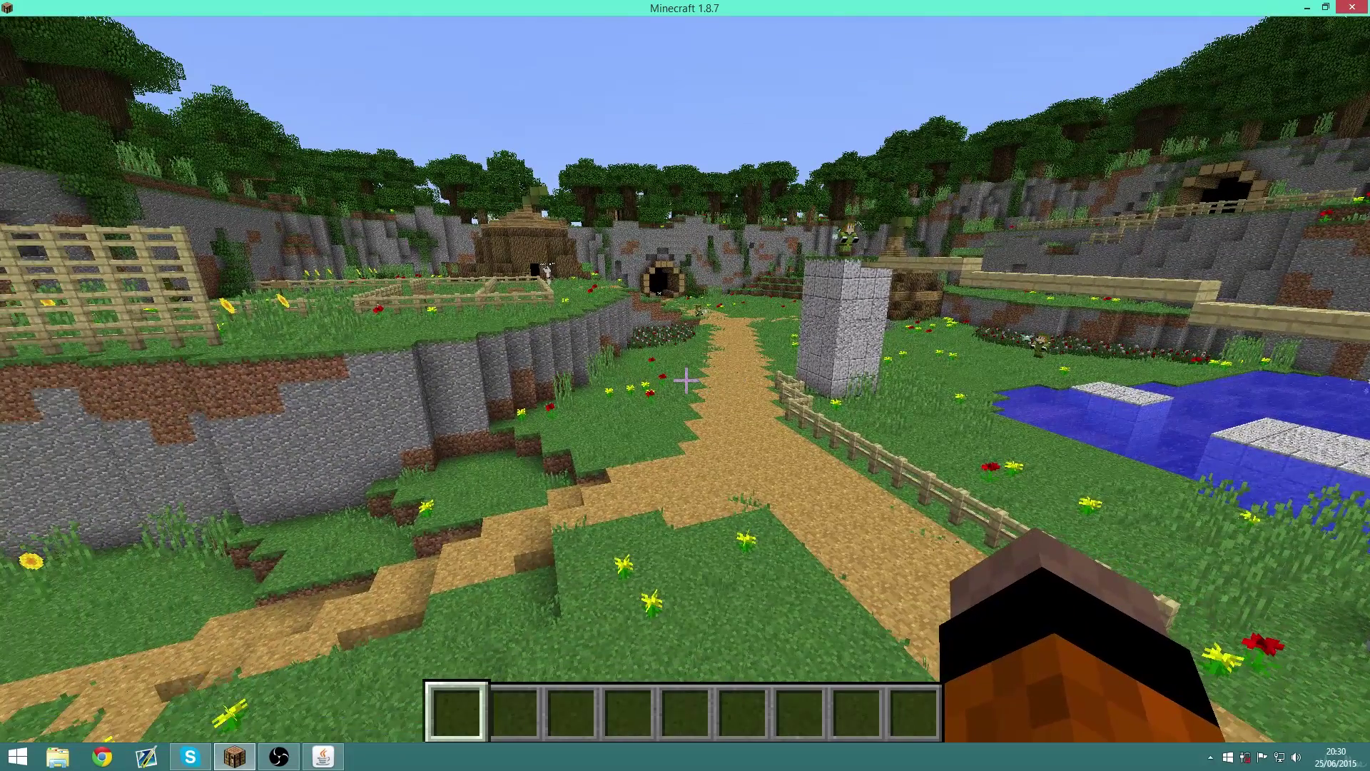
- Check the in-game chat log and the Grappl Client's global address and connection details, and return to the game
key(t)
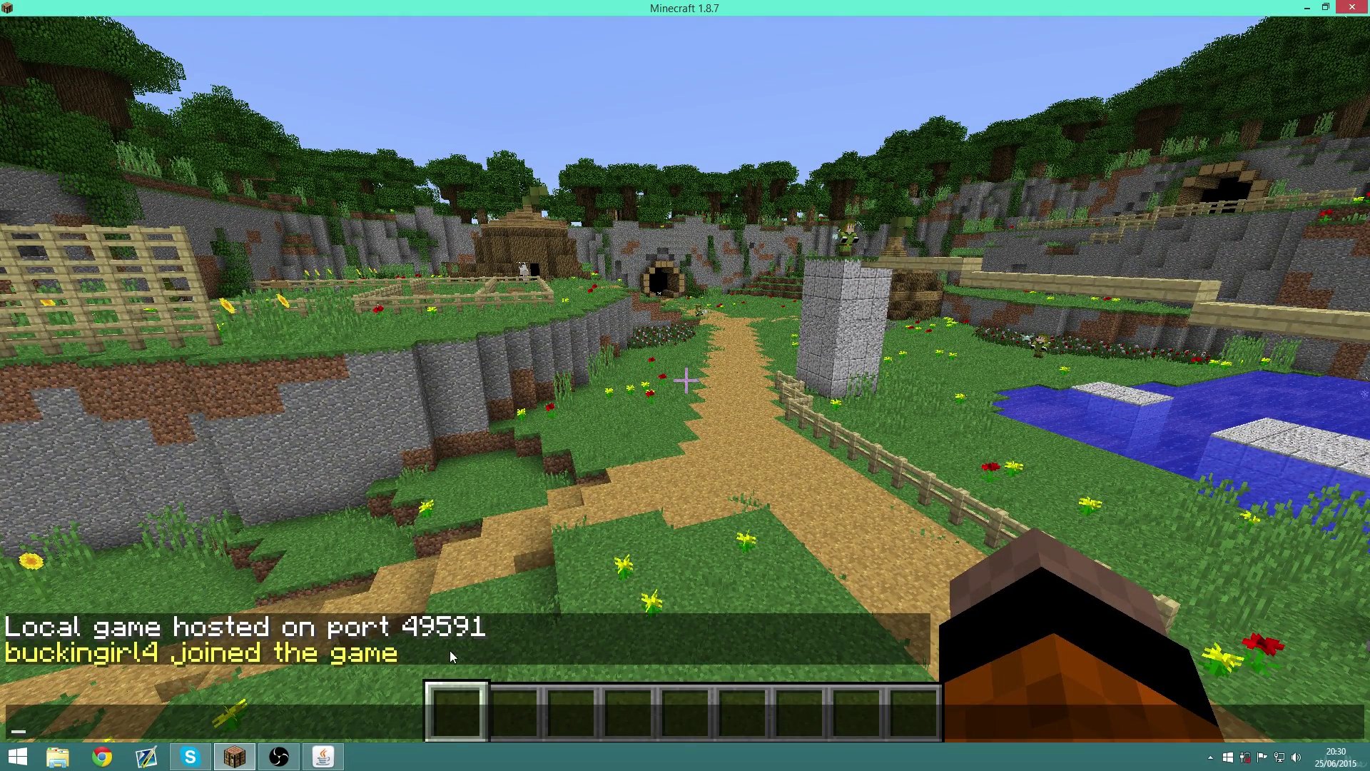
click(325, 756)
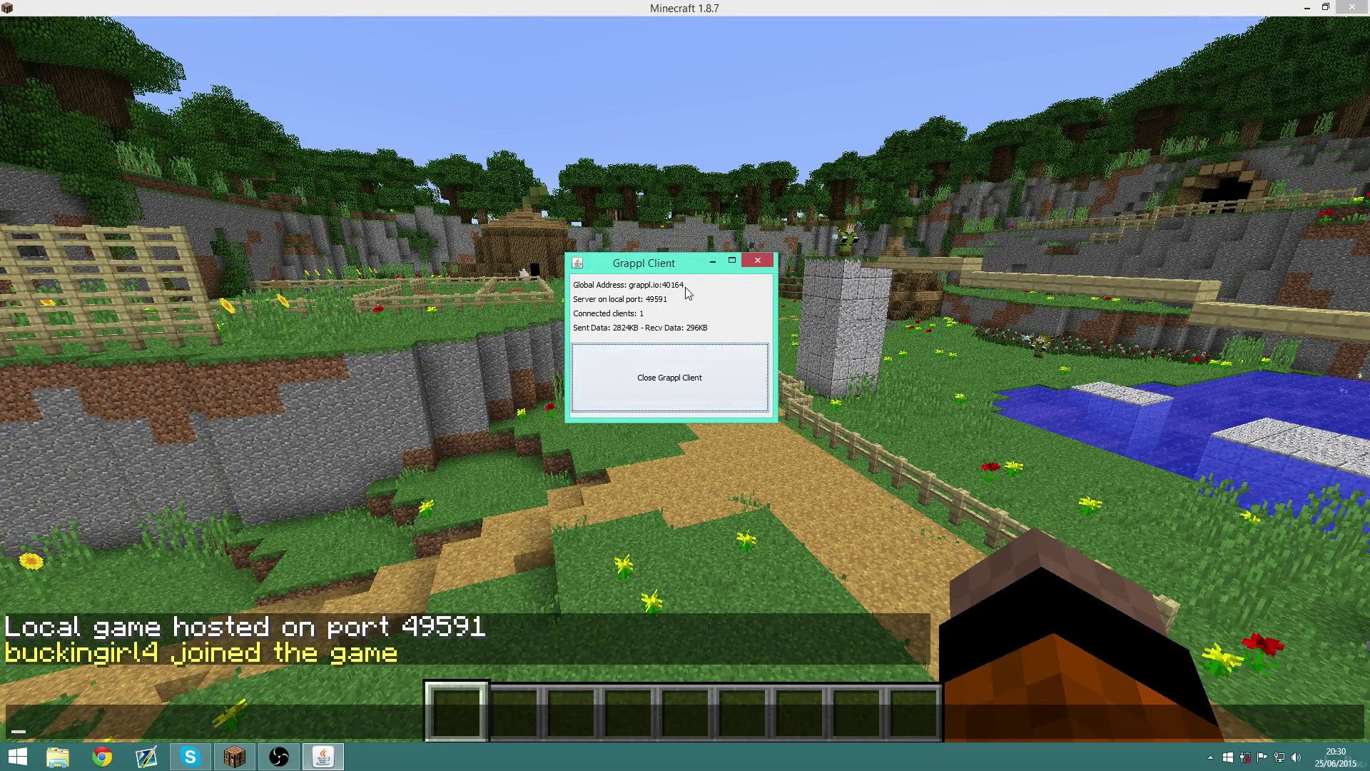
click(423, 494)
key(Escape)
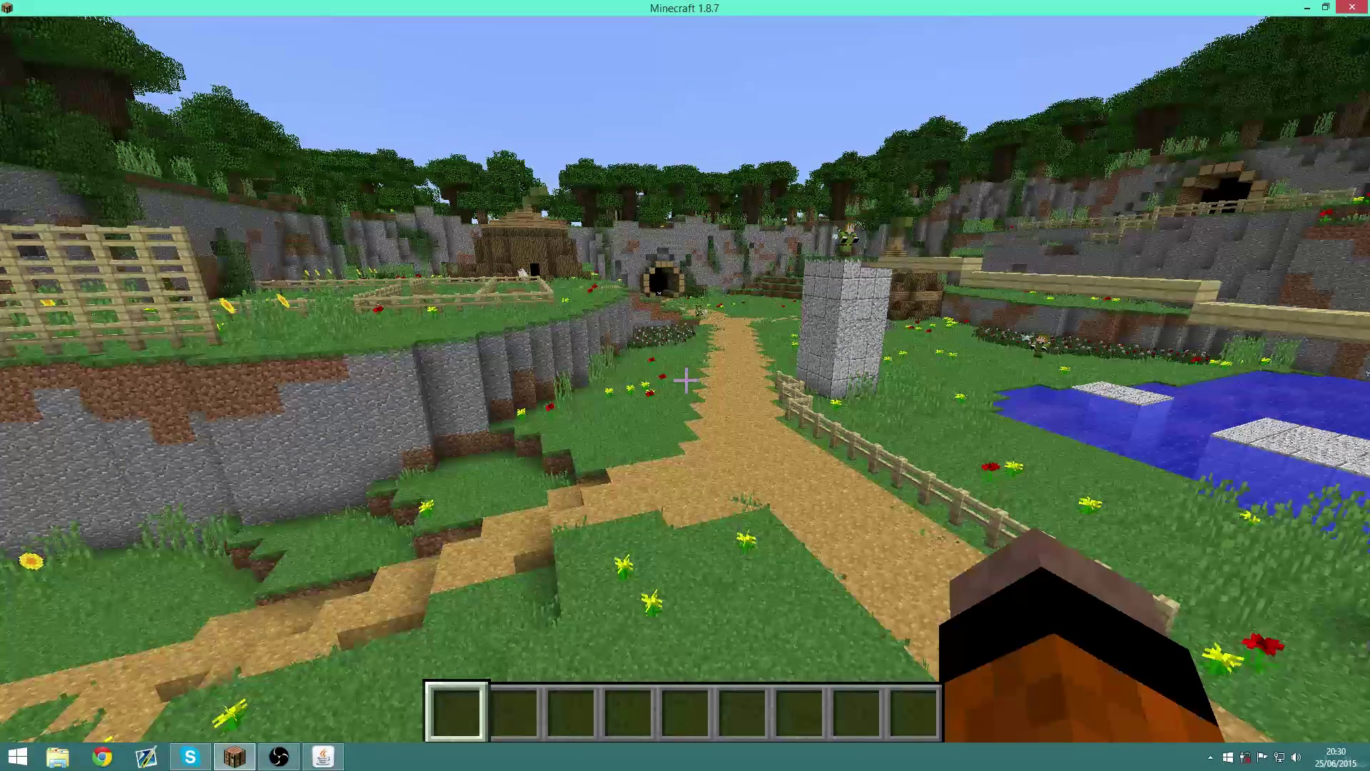
- Fly around the village to look over the fenced pens, the dirt path and the large wooden hut at the cliff
key(w)
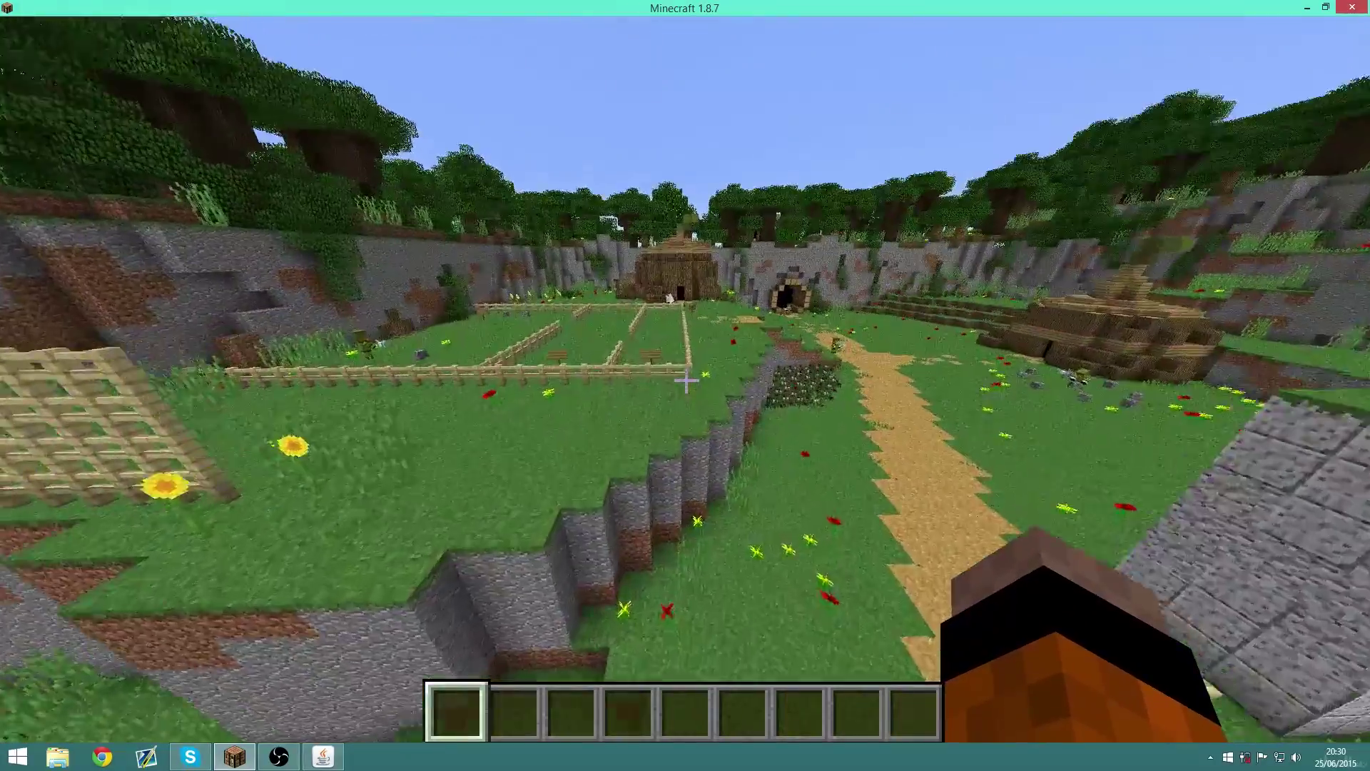
key(w)
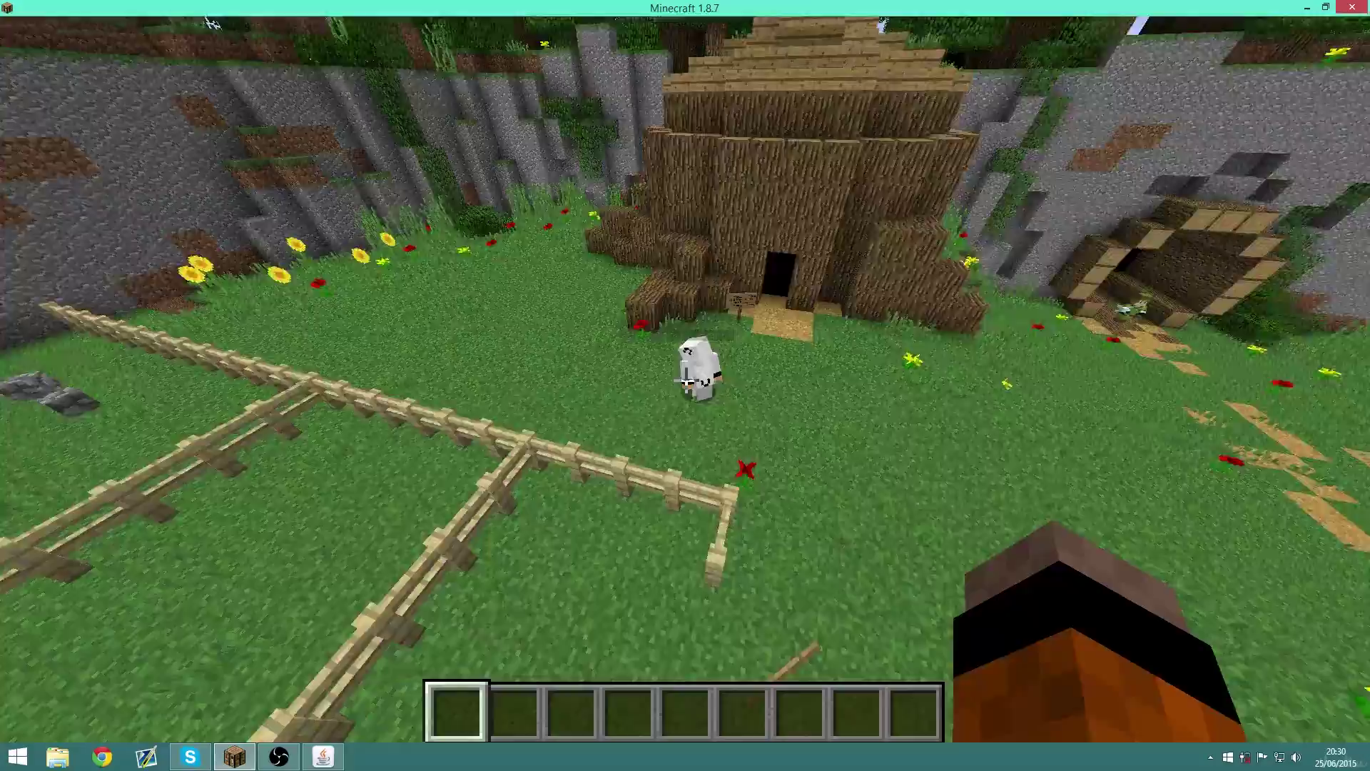
key(w)
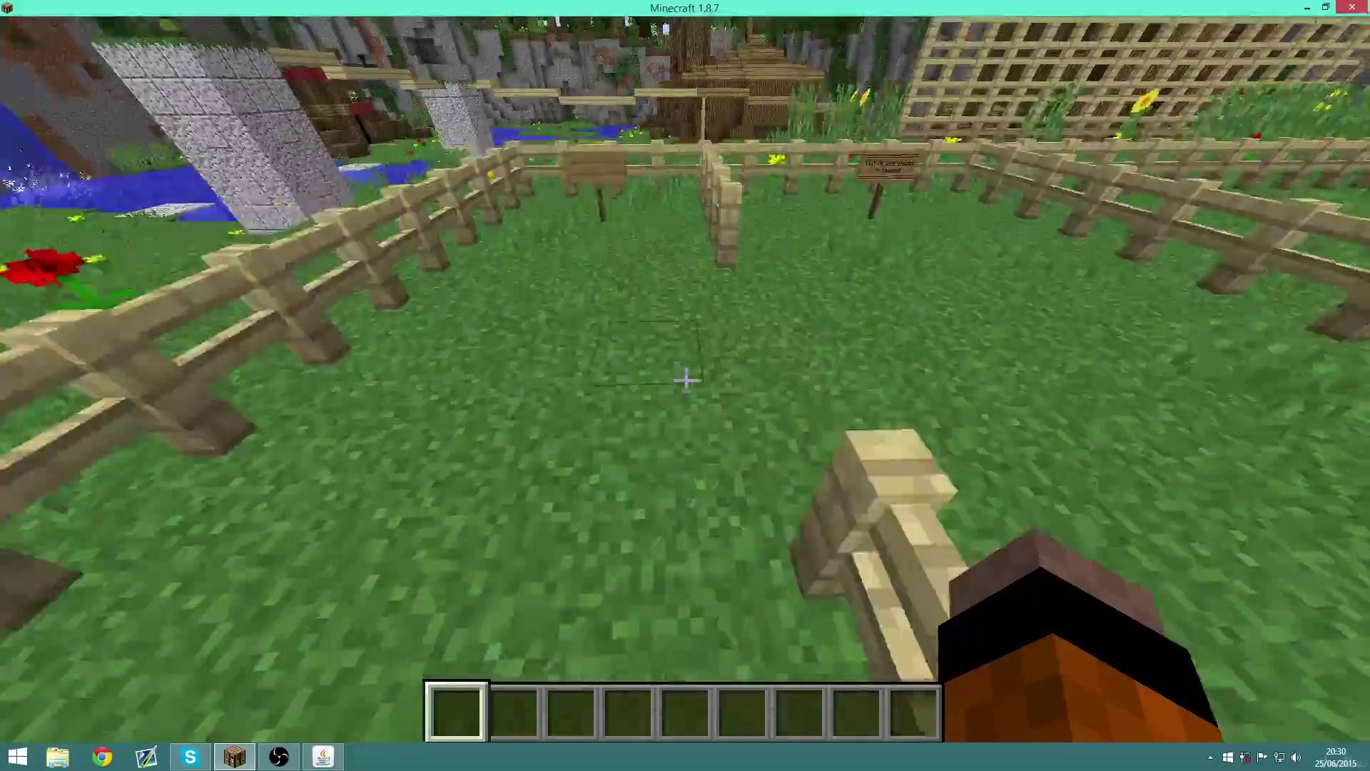
key(space)
key(w)
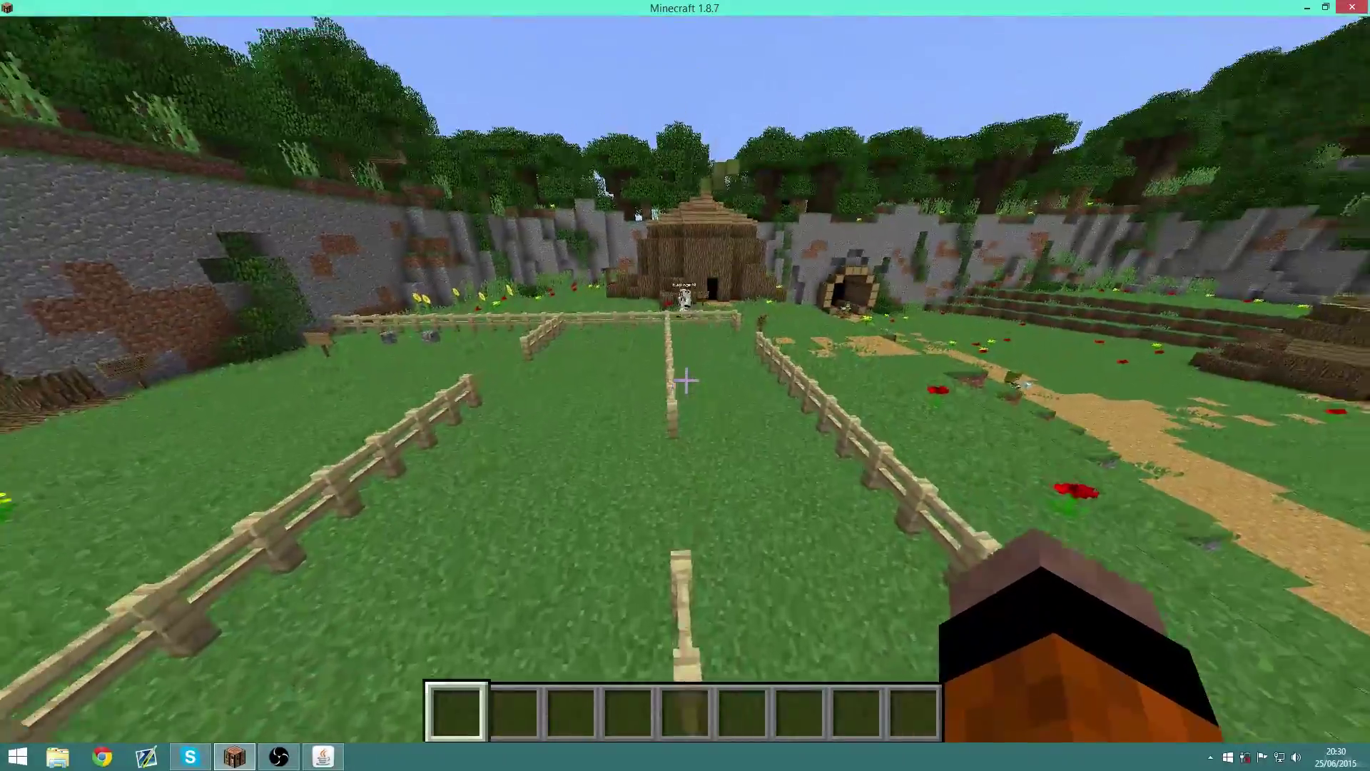
key(w)
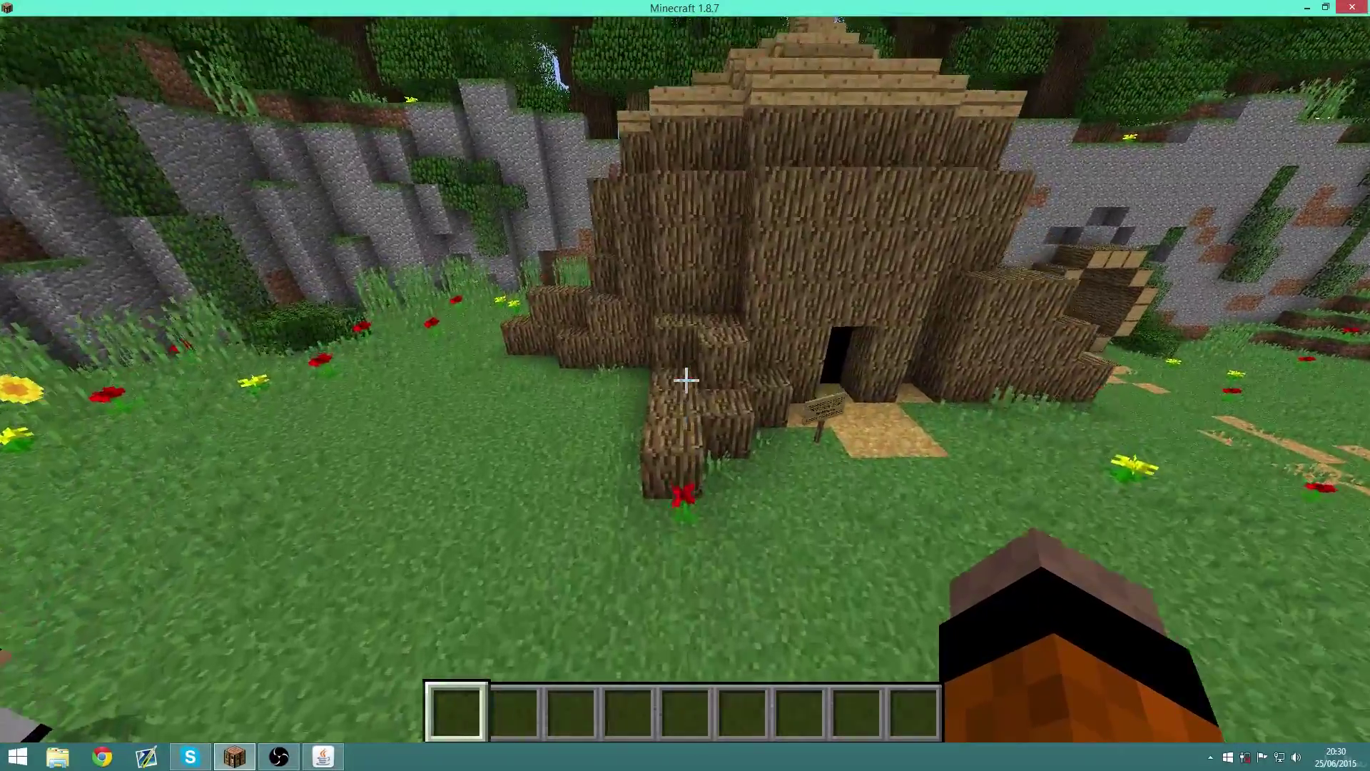
key(space)
key(shift)
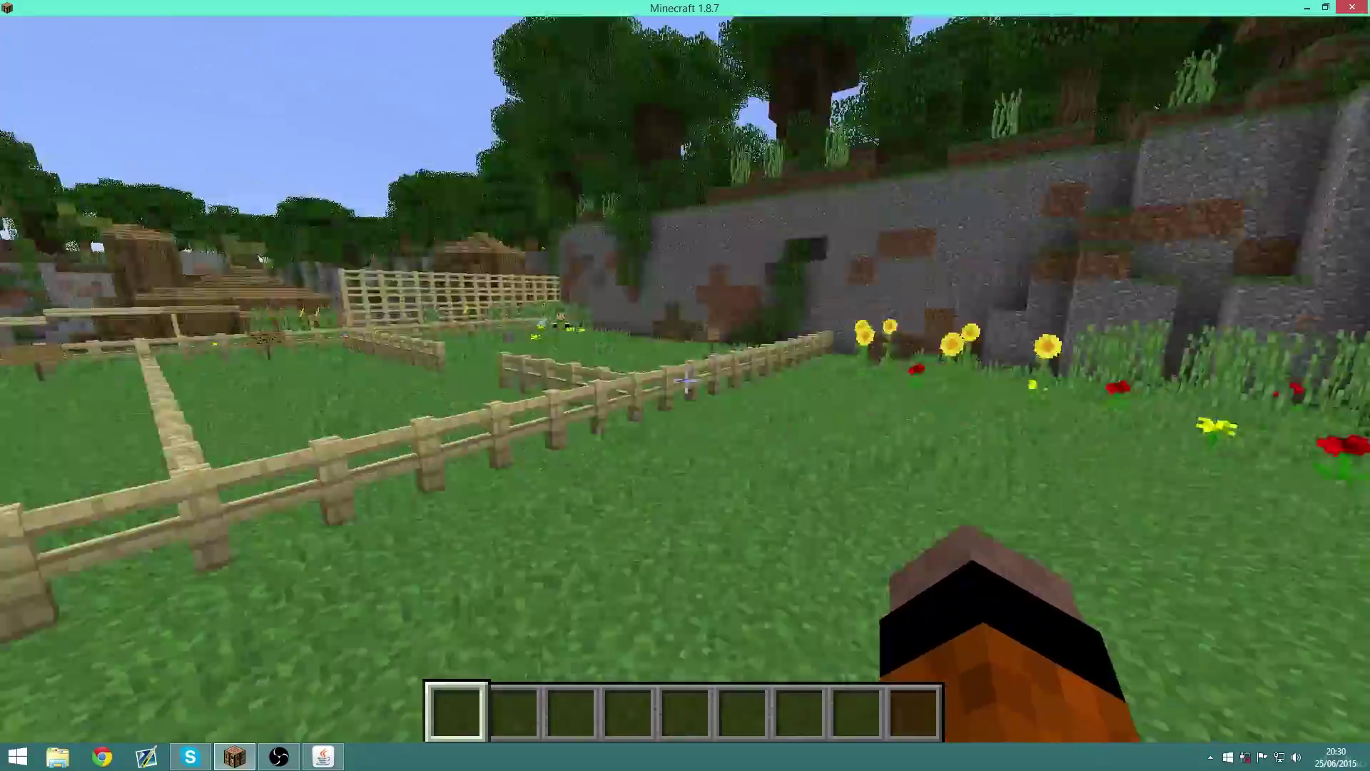
key(w)
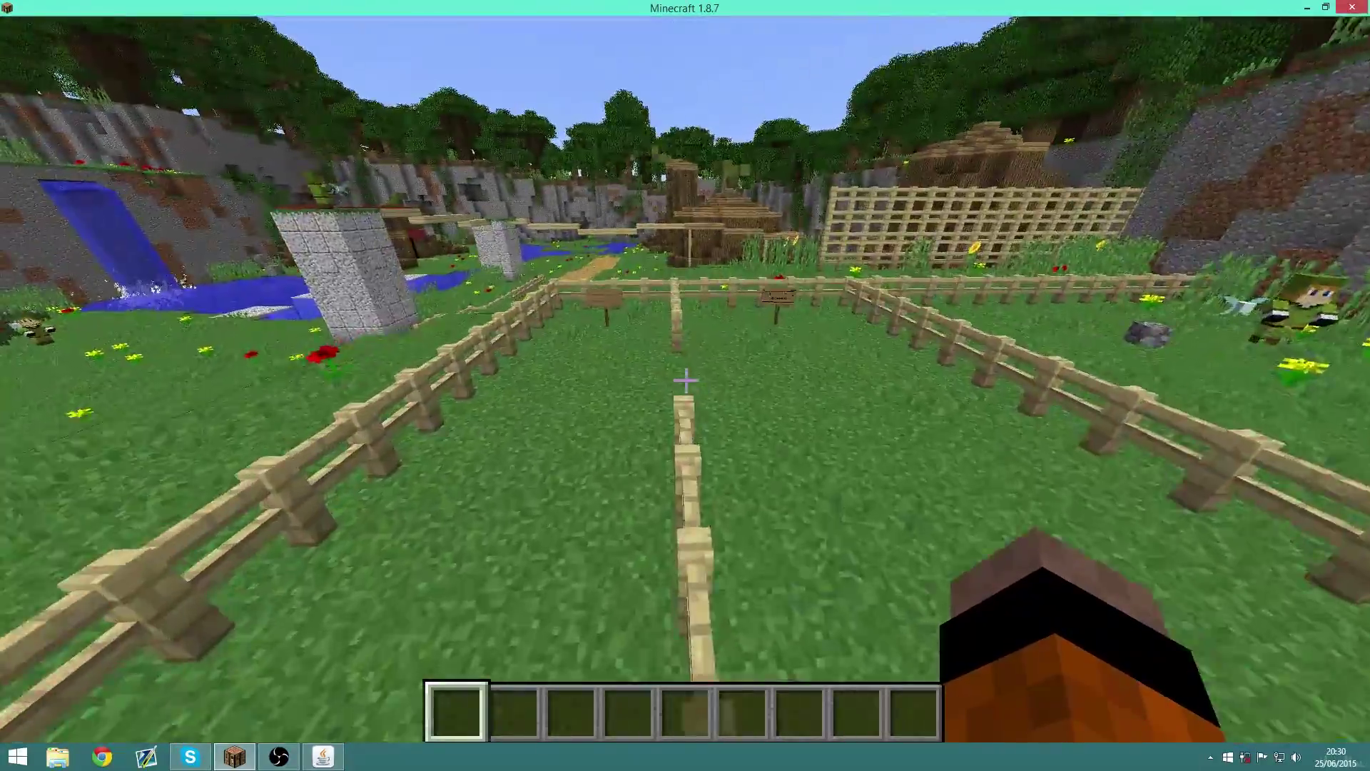
key(space)
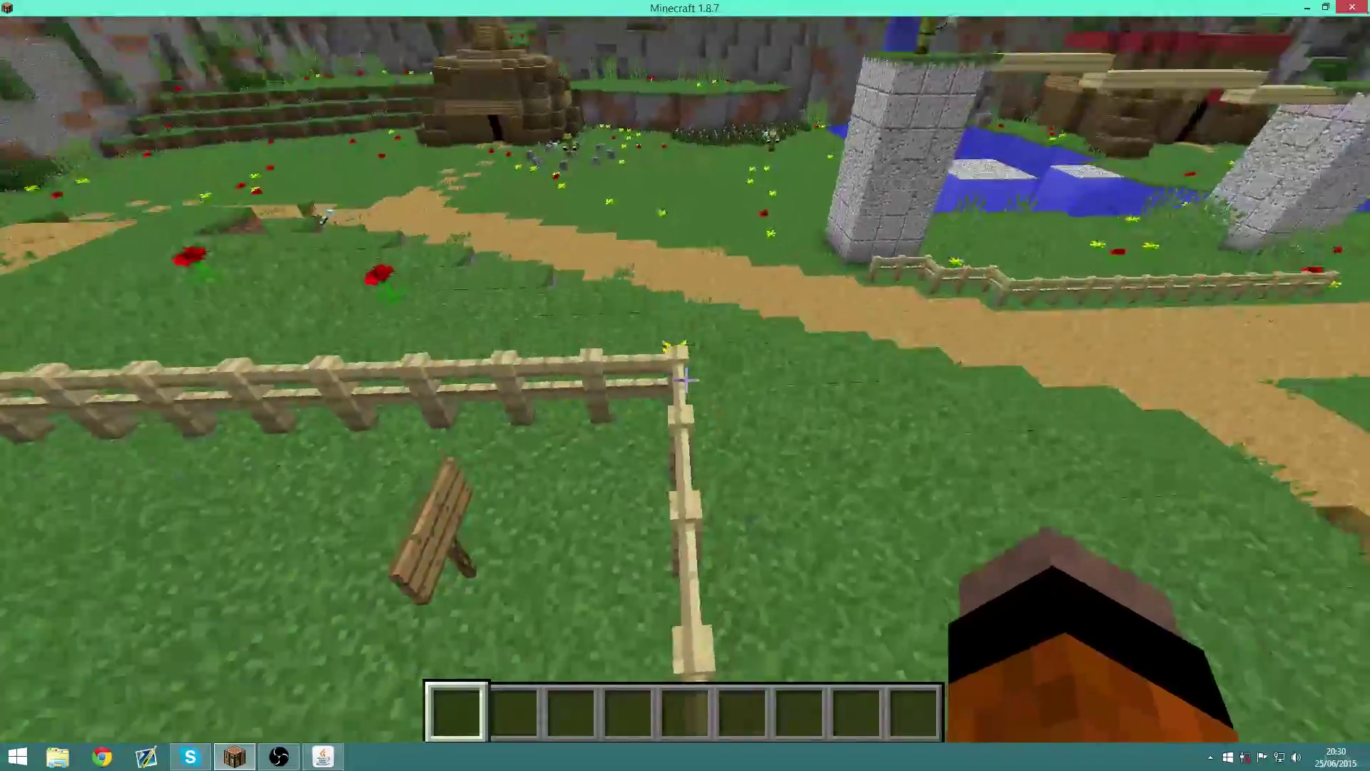
key(shift)
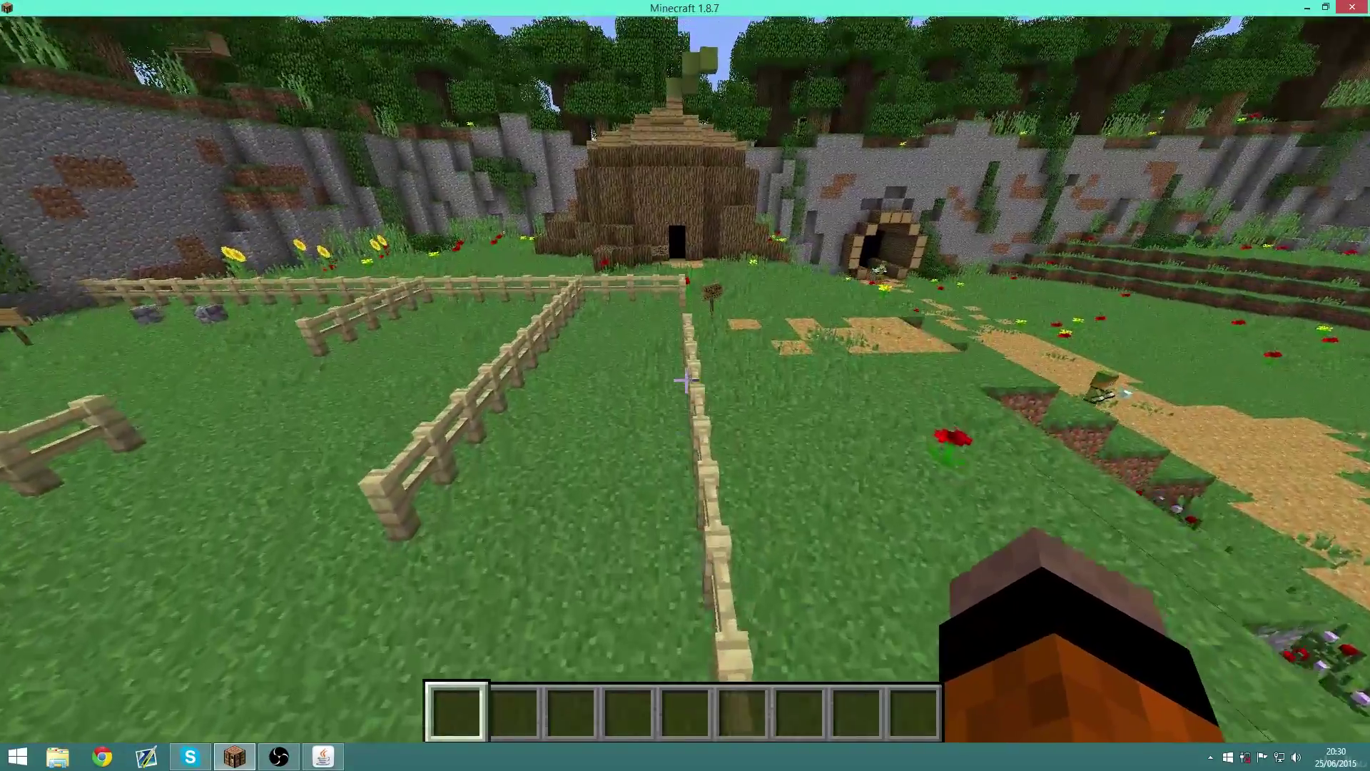
key(w)
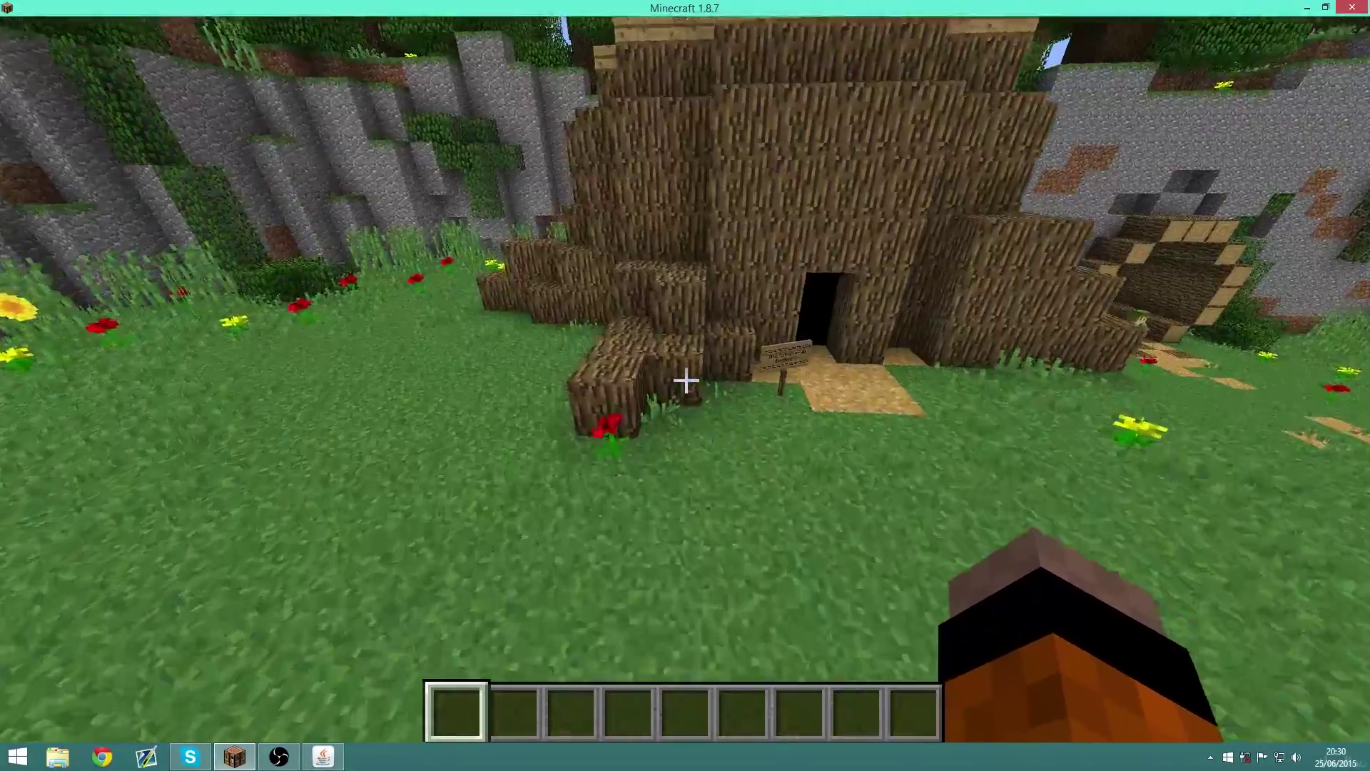
- Fly up onto the plank roof of the large wooden hut and face out over the village
key(space)
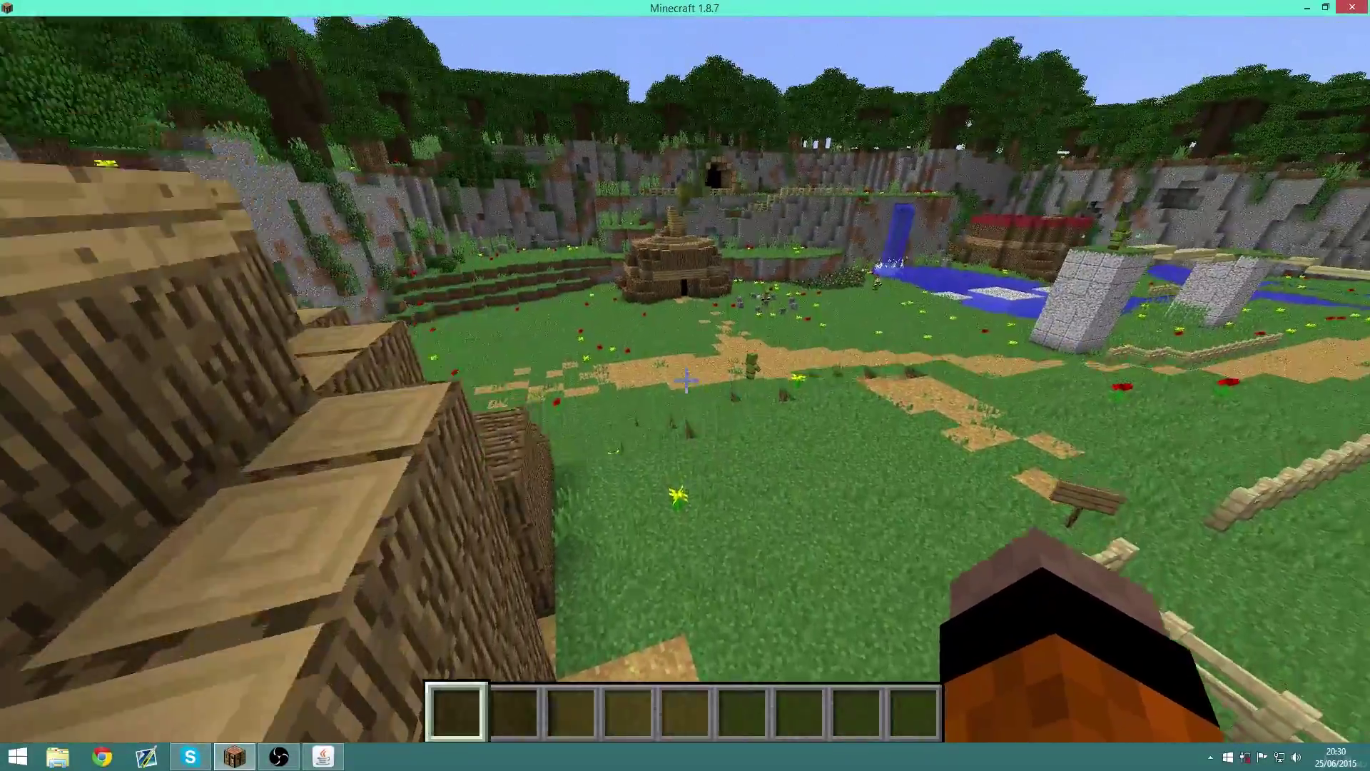
key(w)
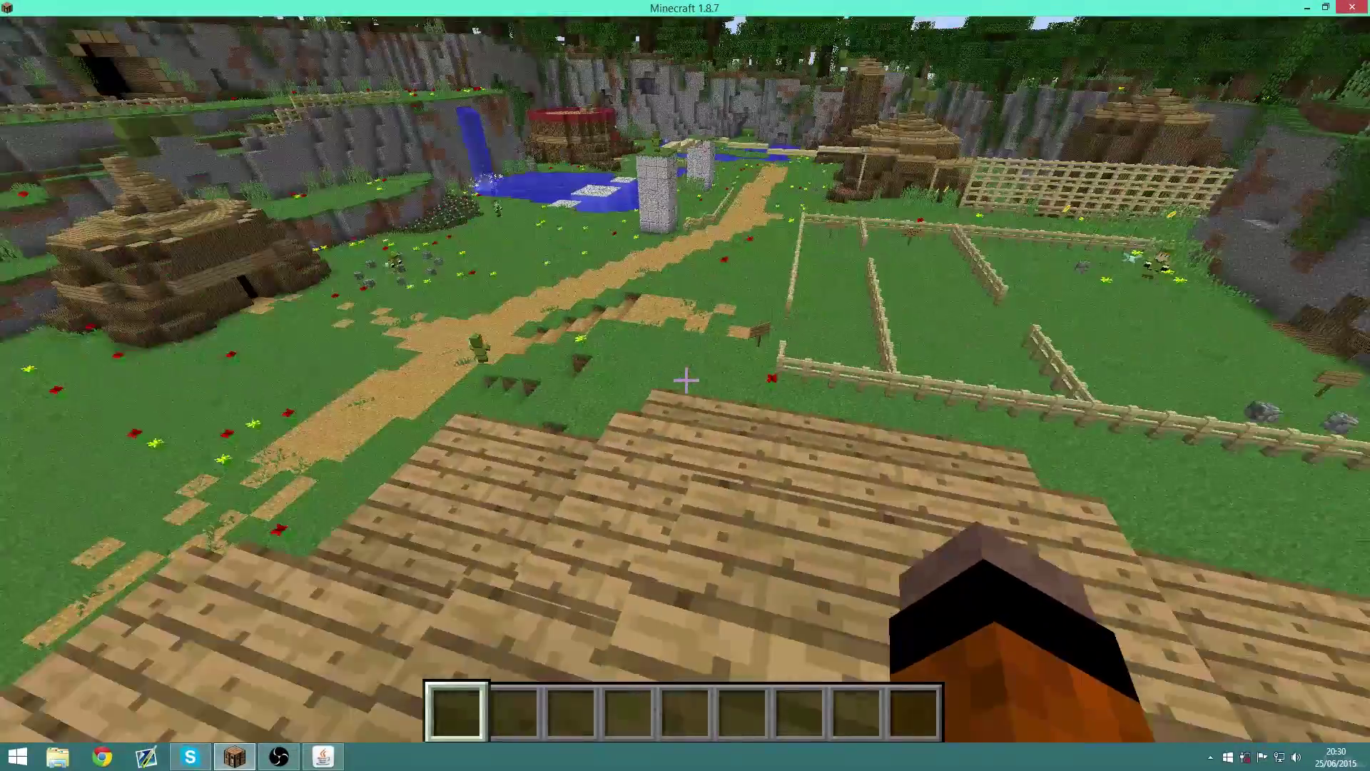
key(d)
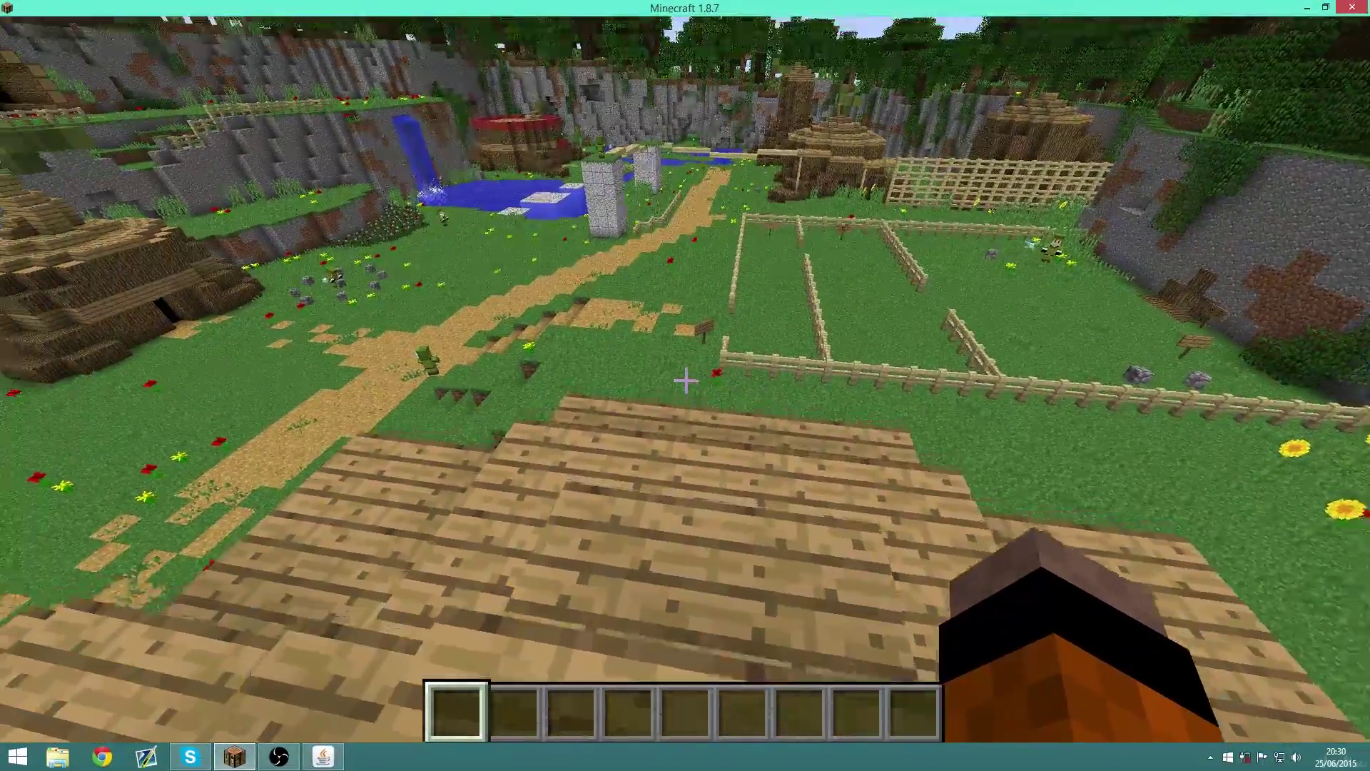
key(w)
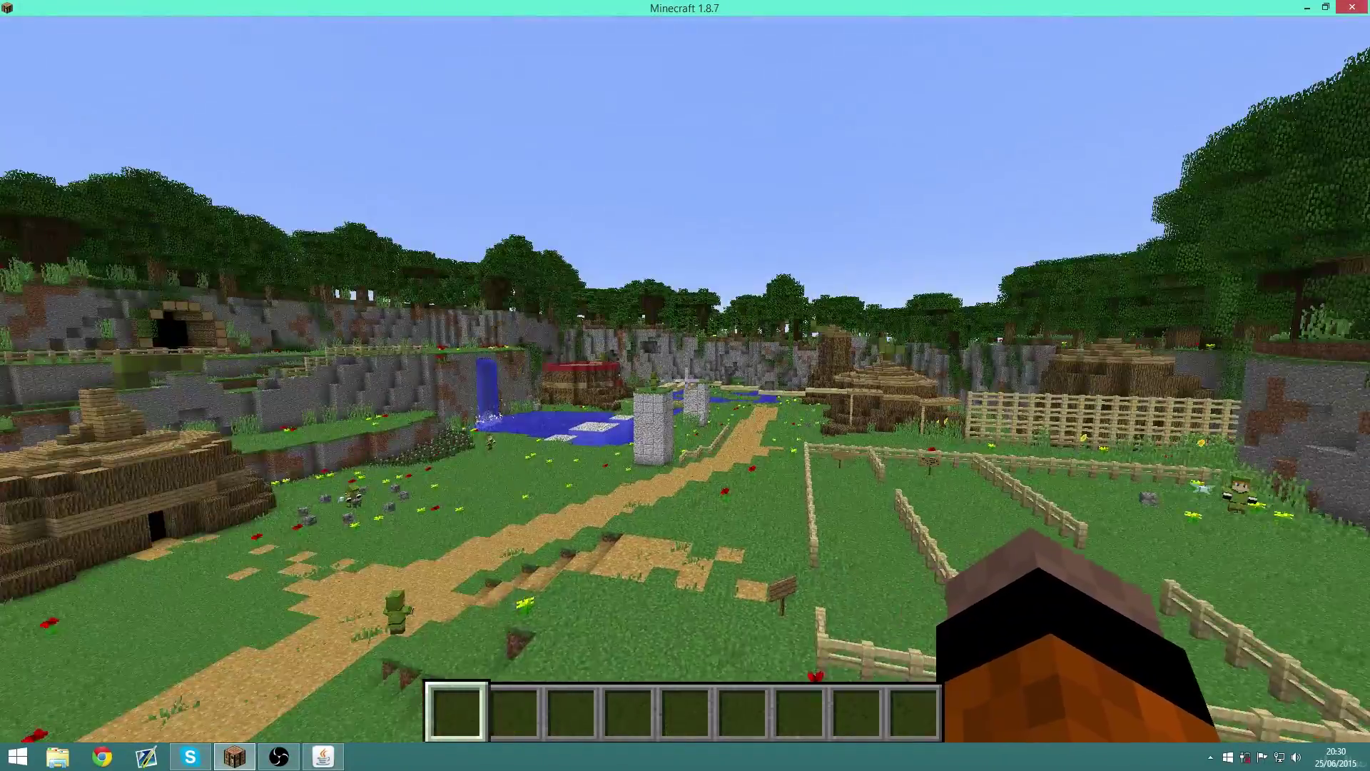
- Switch to the third-person view facing the character and hide the game's heads-up display
key(F5)
key(F5)
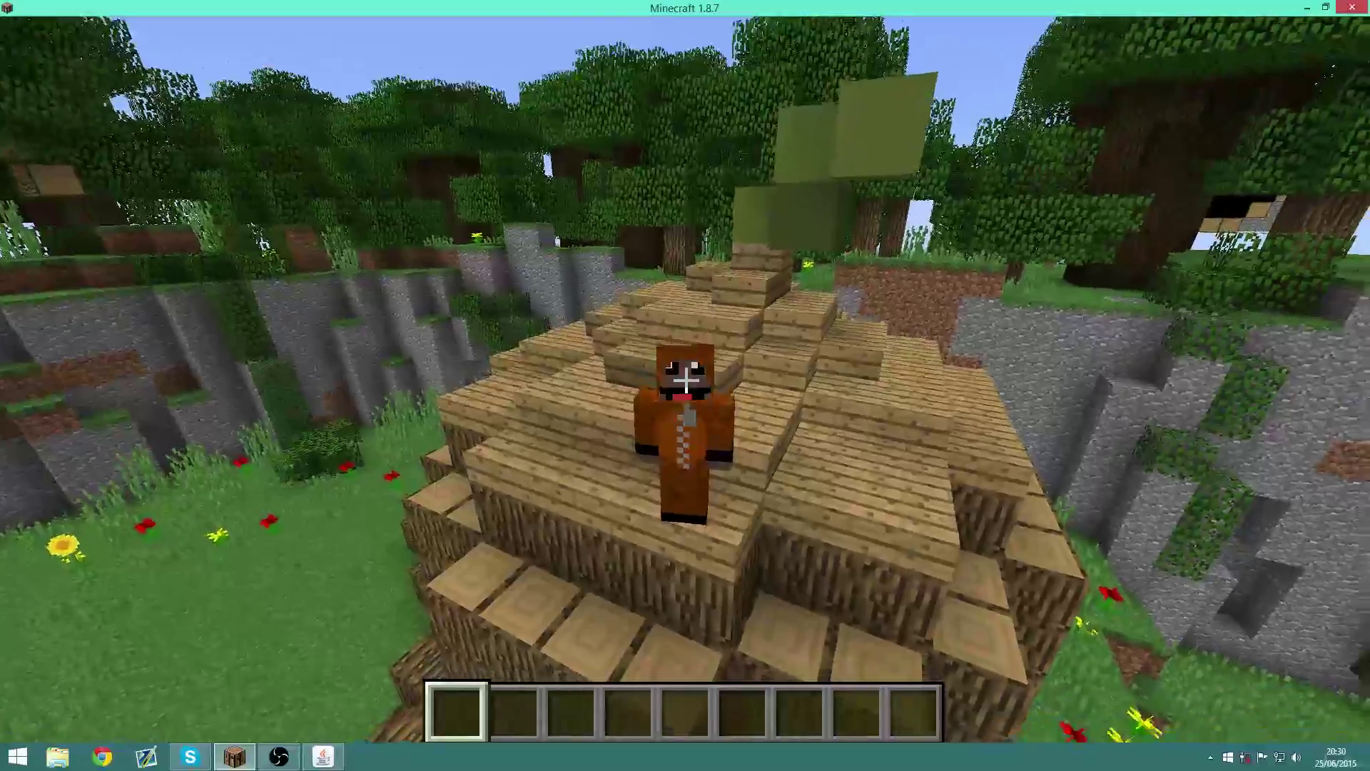
key(F1)
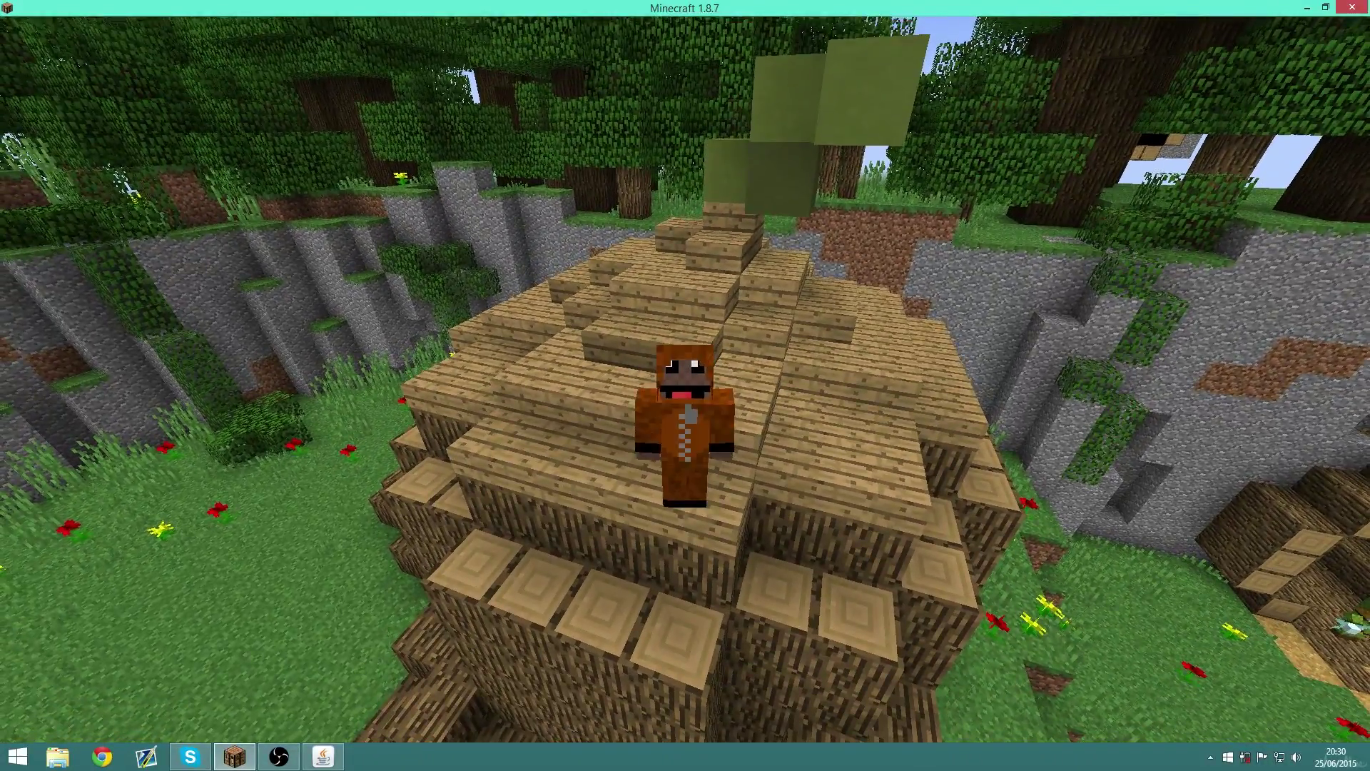
click(685, 379)
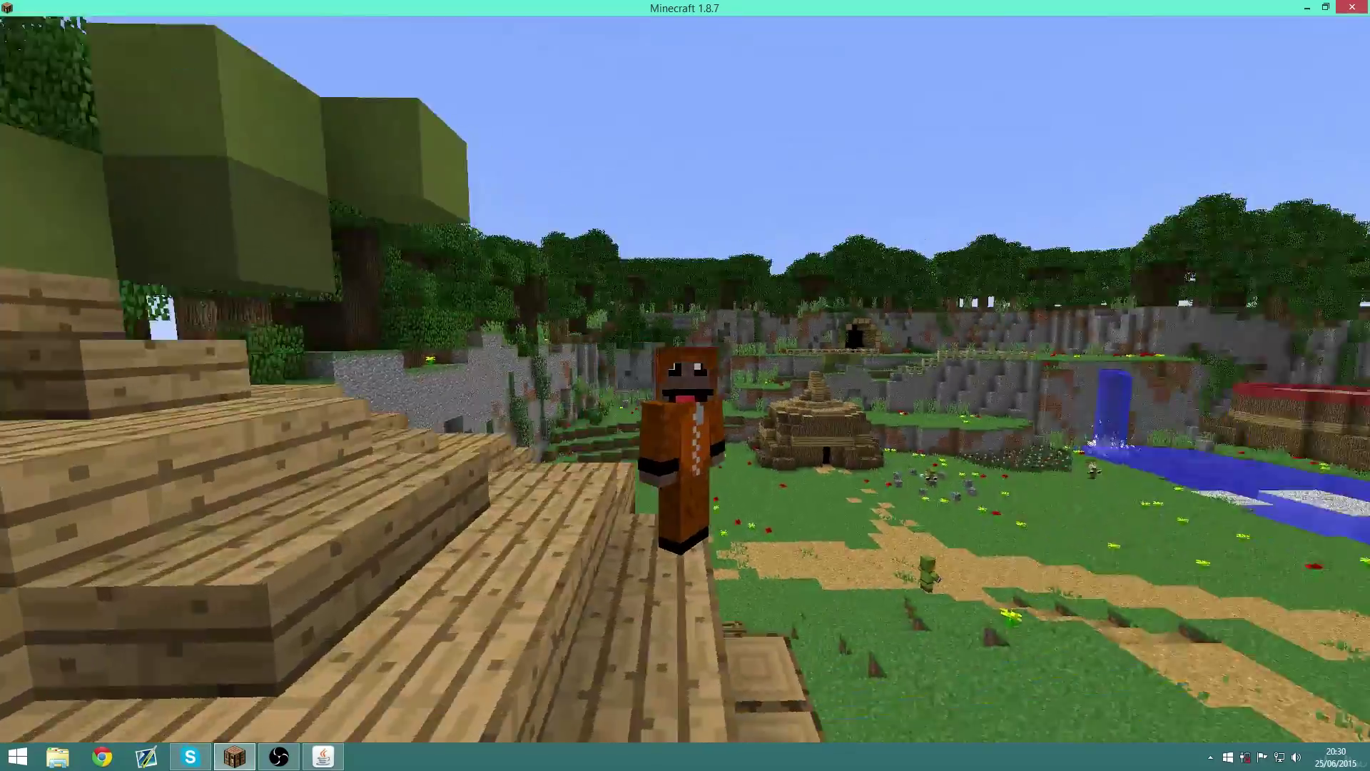